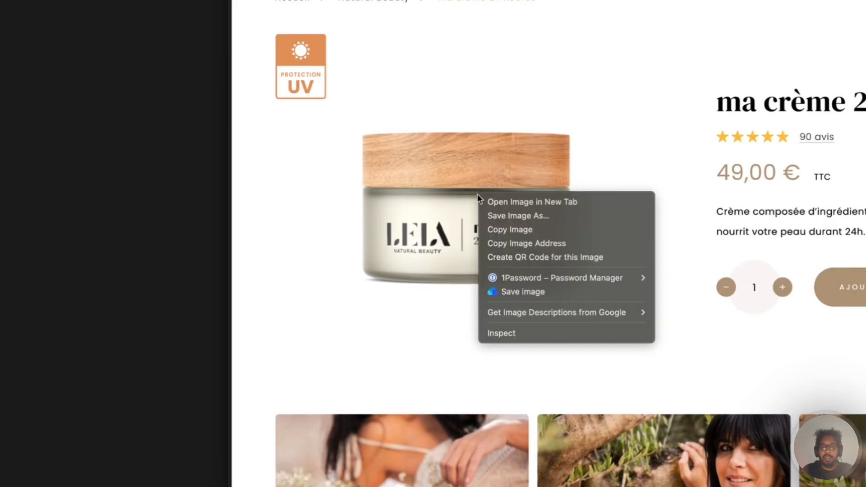
- Open the ma-creme-24-heures.jpg jar photo from my-lela.com alone in a new tab
click(426, 205)
click(189, 134)
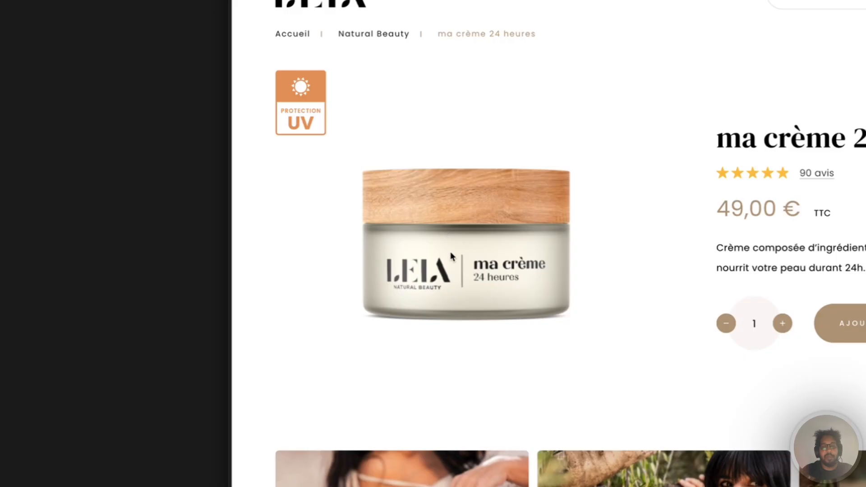
scroll(402, 228, down, 2)
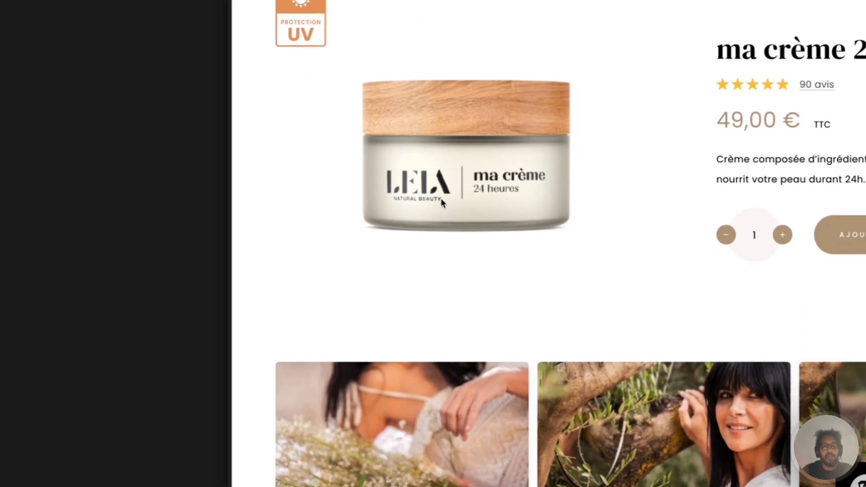
right_click(443, 197)
click(460, 209)
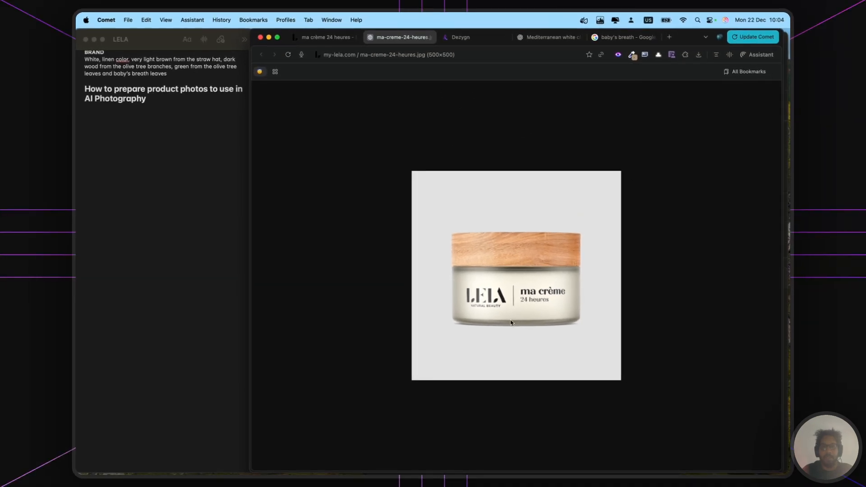
- Save the full-size jar image as 24-hour-cream.jpg in Downloads > Lela, then view it in Finder
scroll(507, 298, up, 5)
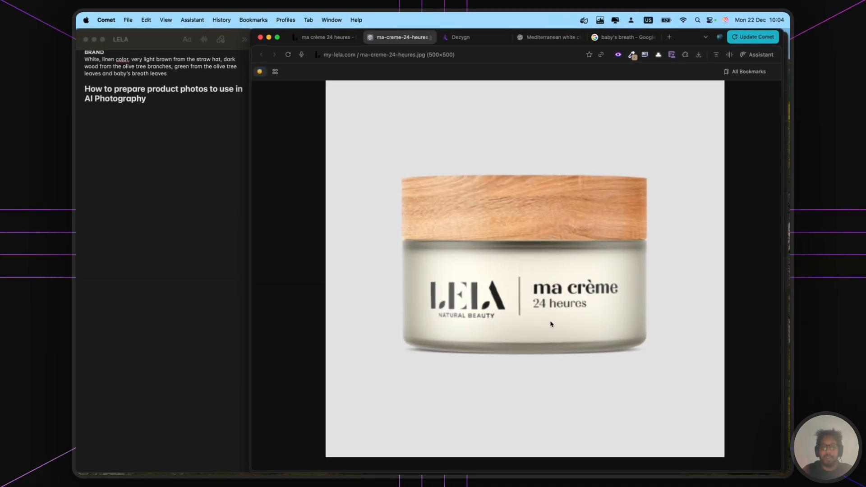
scroll(580, 310, down, 3)
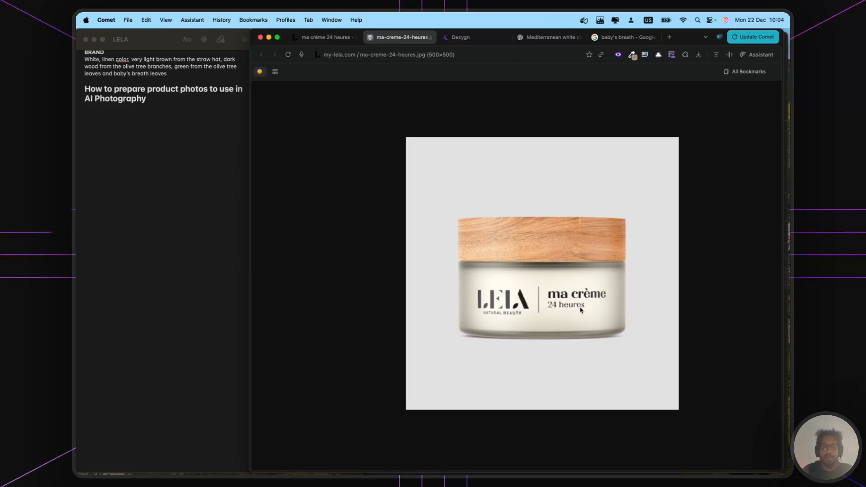
scroll(581, 310, right, 1)
right_click(474, 258)
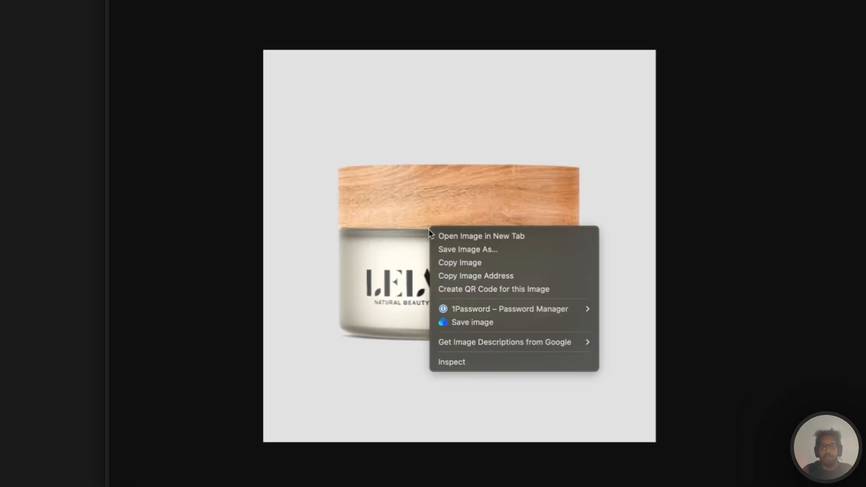
click(489, 278)
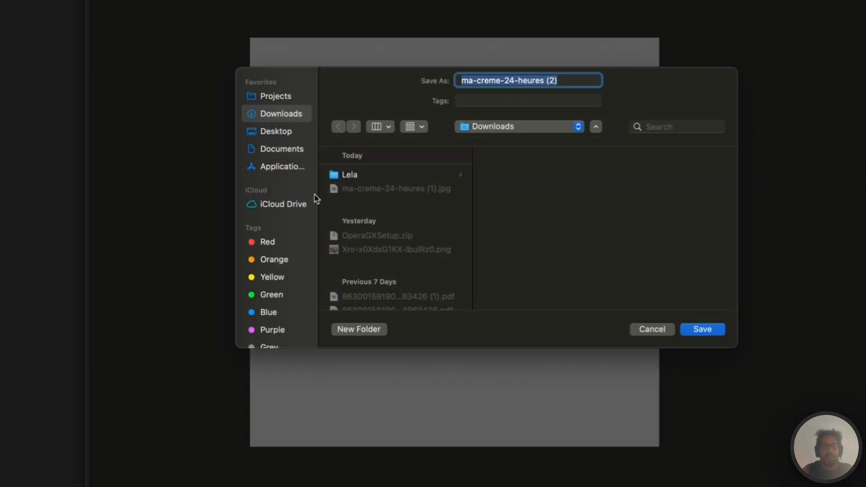
click(371, 175)
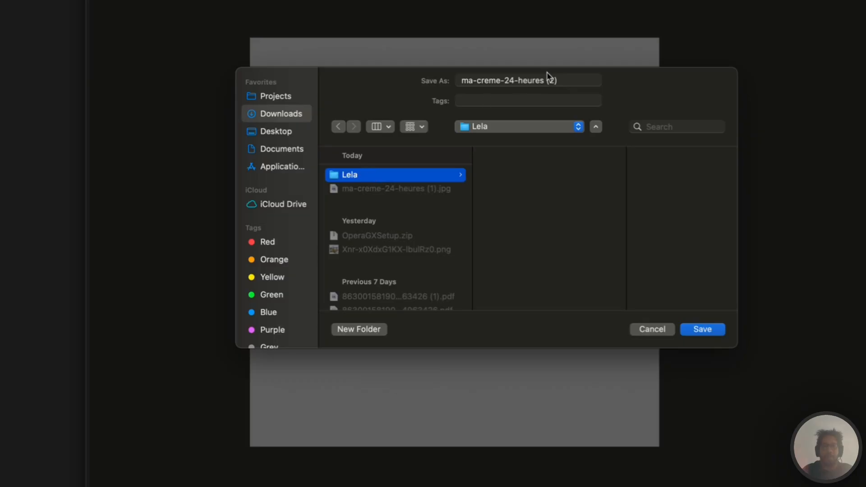
click(541, 89)
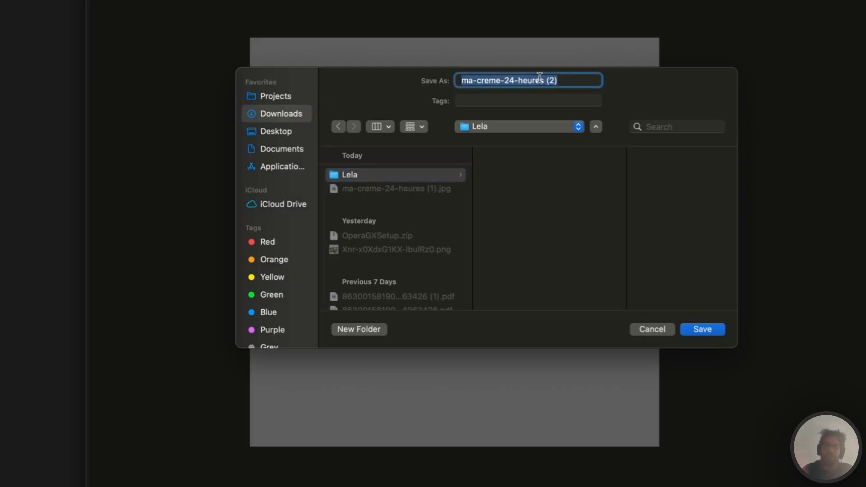
text(c)
key(BackSpace)
text(24-hour-cream)
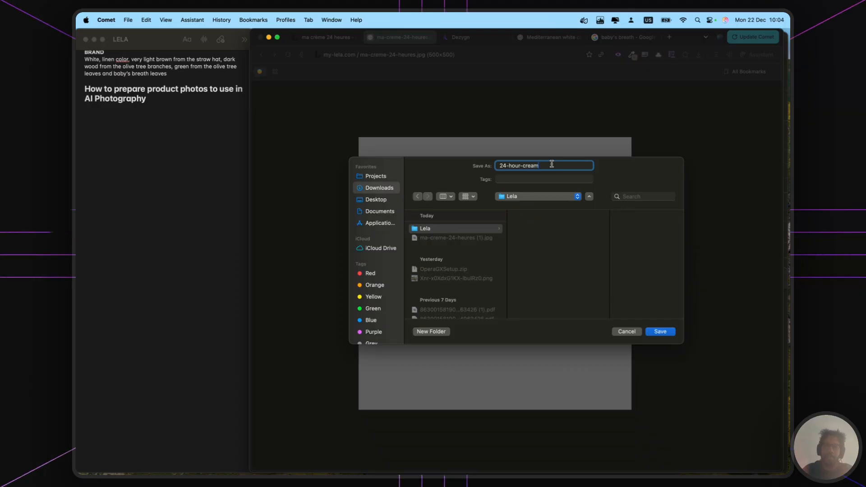
key(Return)
mouse_move(275, 451)
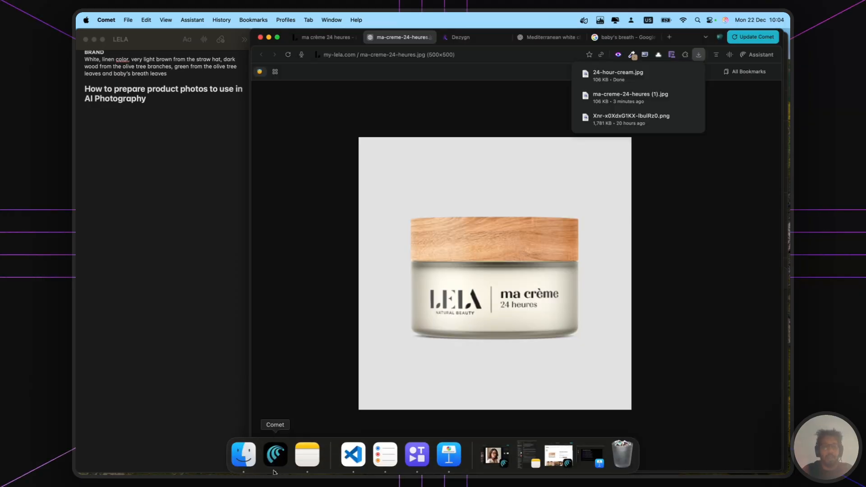
click(242, 450)
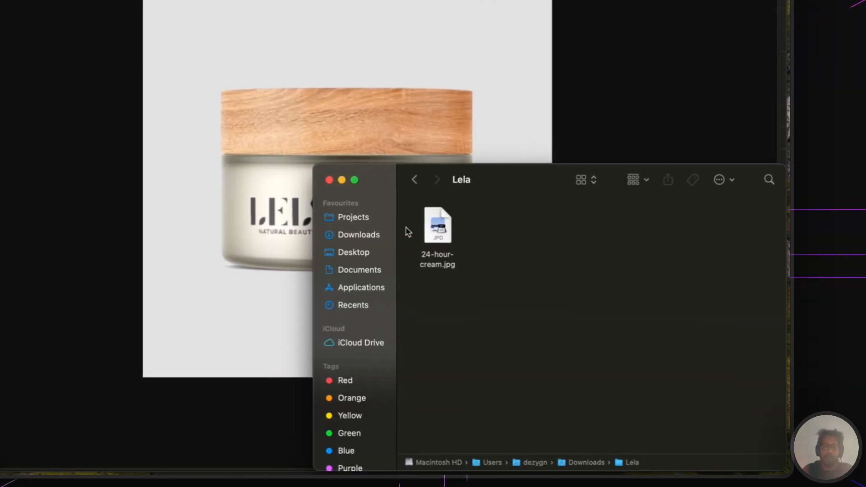
- Begin the first tip line 'Save the image…' under the photo-prep heading in the LELA note
click(449, 244)
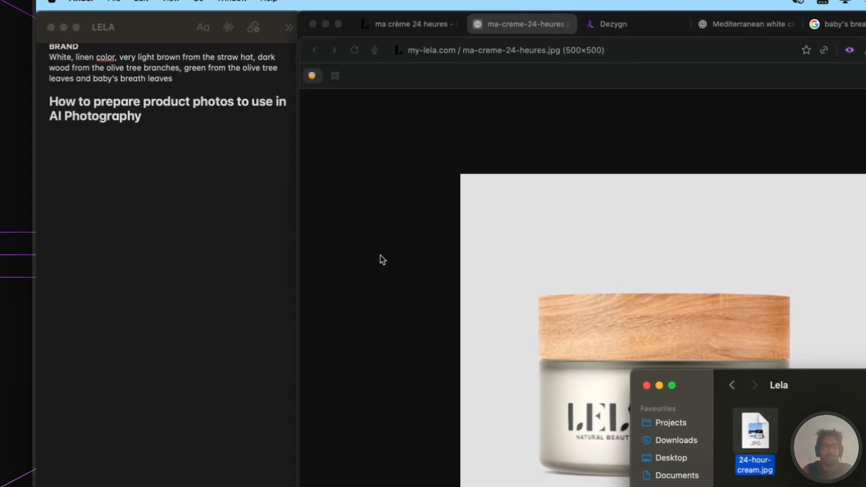
click(62, 53)
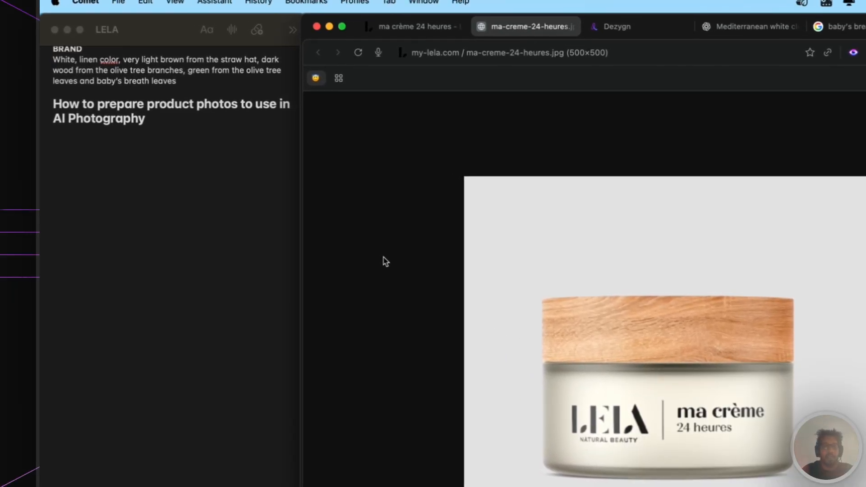
click(218, 240)
text(Save the image in a folder on your computer)
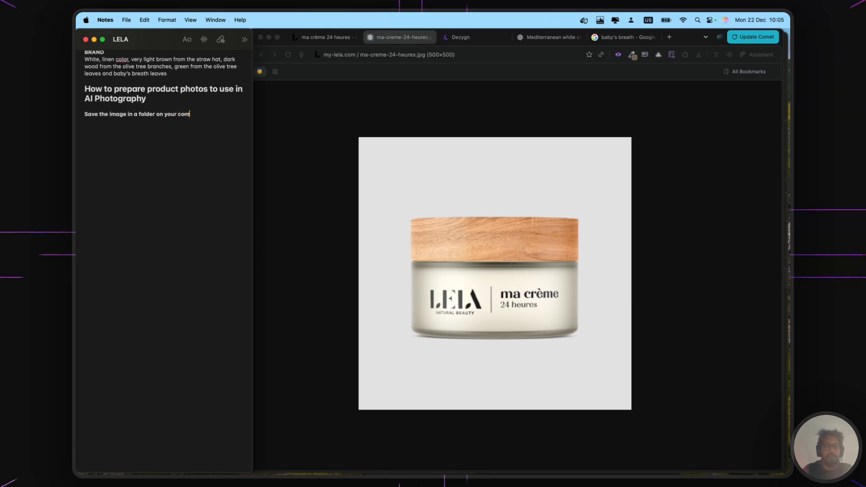
- Create a Product folder in Lela and move 24-hour-cream.jpg into it
click(252, 453)
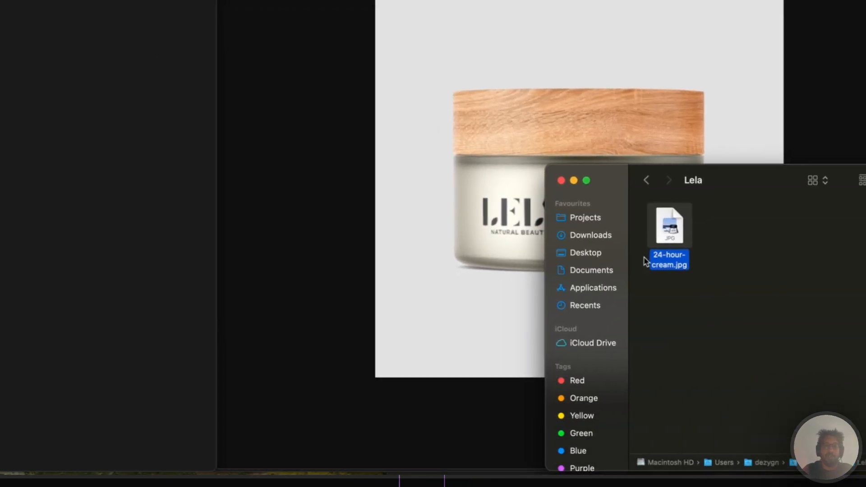
right_click(561, 362)
click(512, 309)
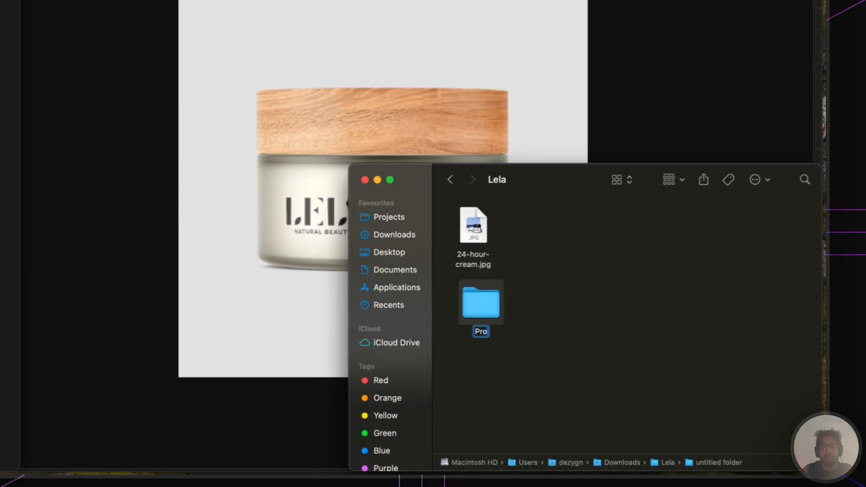
mouse_move(471, 227)
mouse_down()
mouse_move(477, 302)
mouse_move(475, 231)
mouse_move(466, 231)
mouse_up()
- Add Inspiration and Deliverables folders in Lela and rearrange the Finder window
right_click(535, 244)
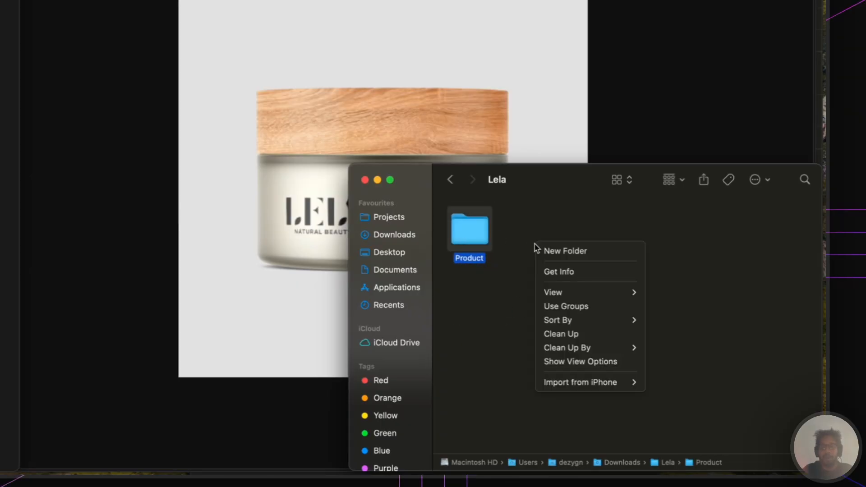
click(541, 252)
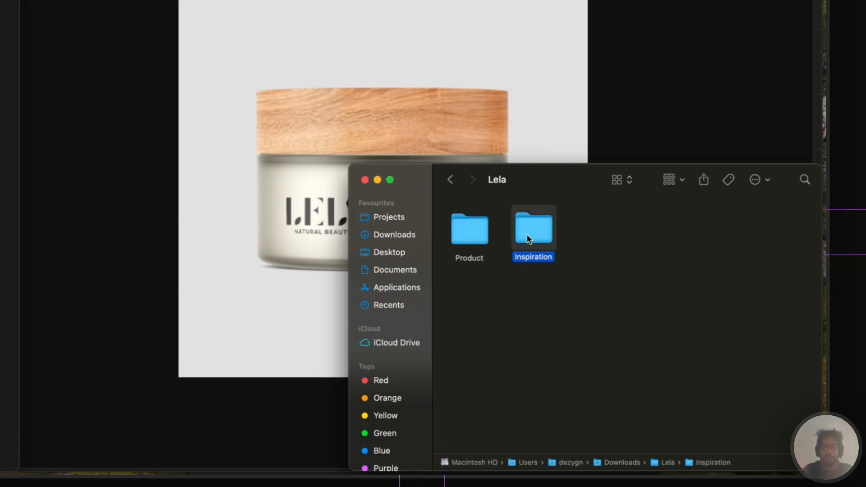
right_click(475, 286)
click(527, 294)
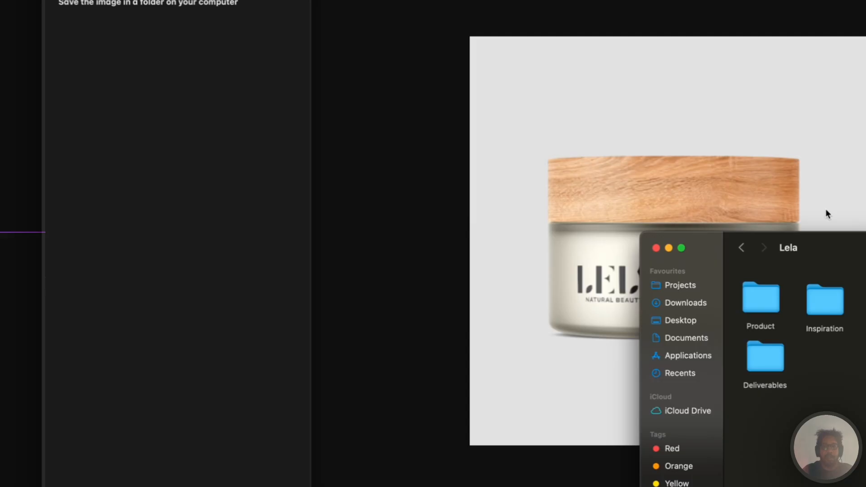
drag(607, 412, 286, 401)
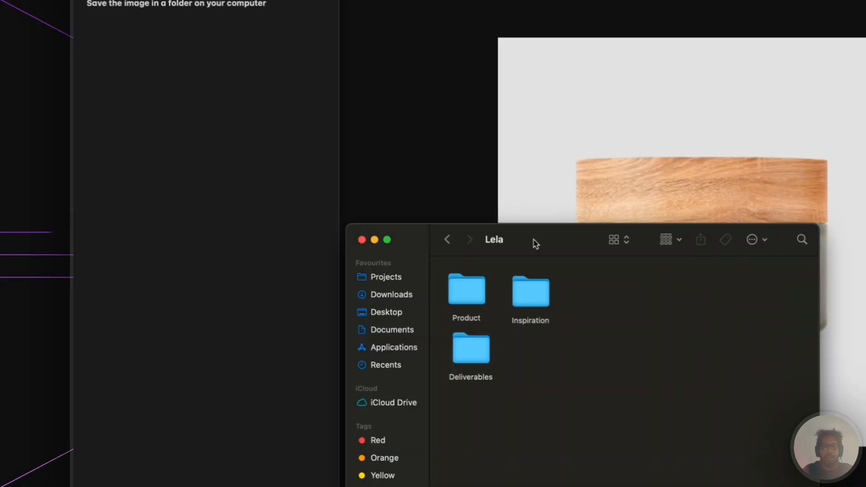
drag(535, 243, 280, 237)
- Save three lifestyle photos into the Inspiration folder as inspiration1, inspiration2 and inspiration3
scroll(527, 316, down, 5)
right_click(530, 288)
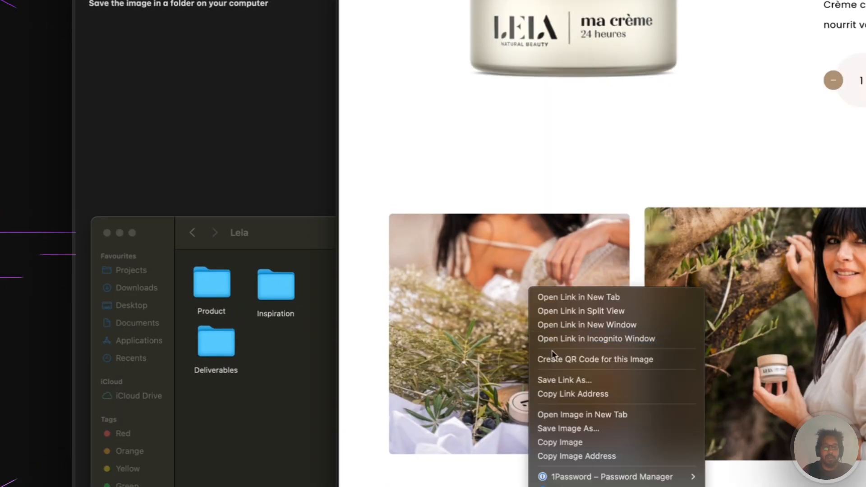
click(572, 441)
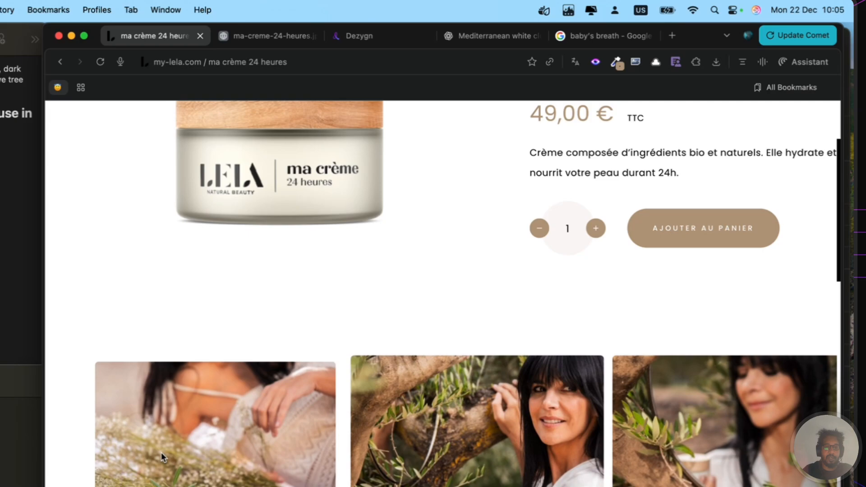
right_click(458, 287)
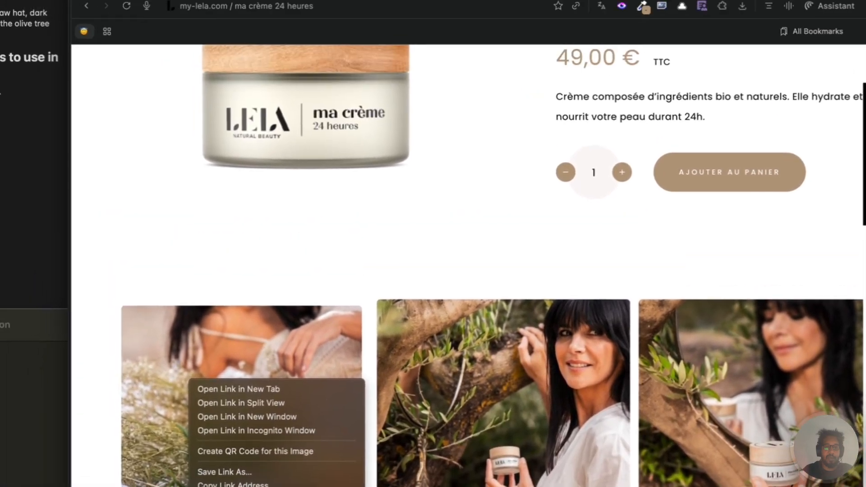
click(181, 415)
text(inspiration1)
key(Return)
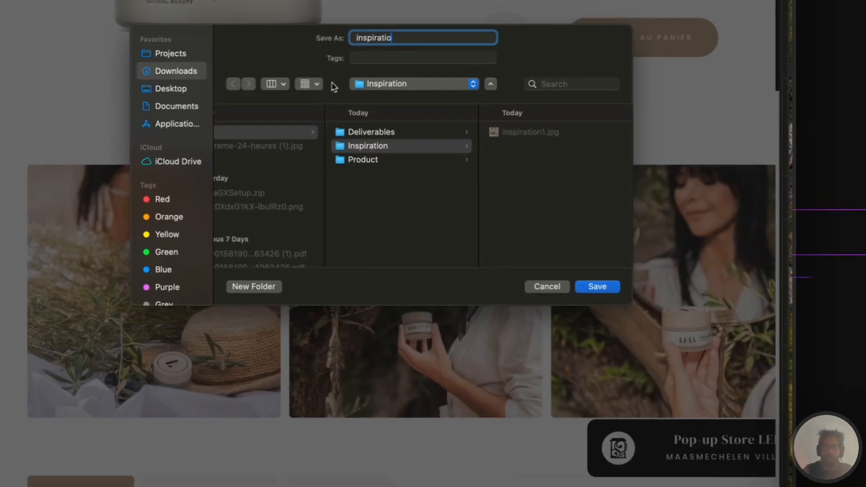
text(2)
key(Return)
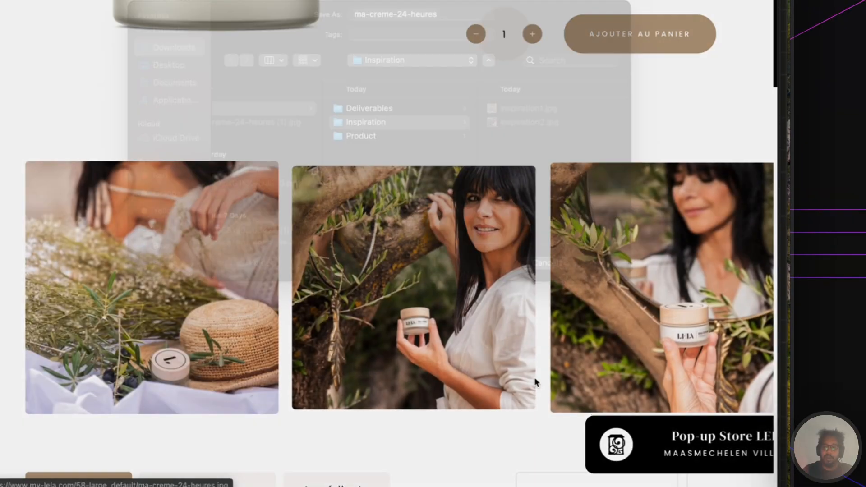
text(inspiration3)
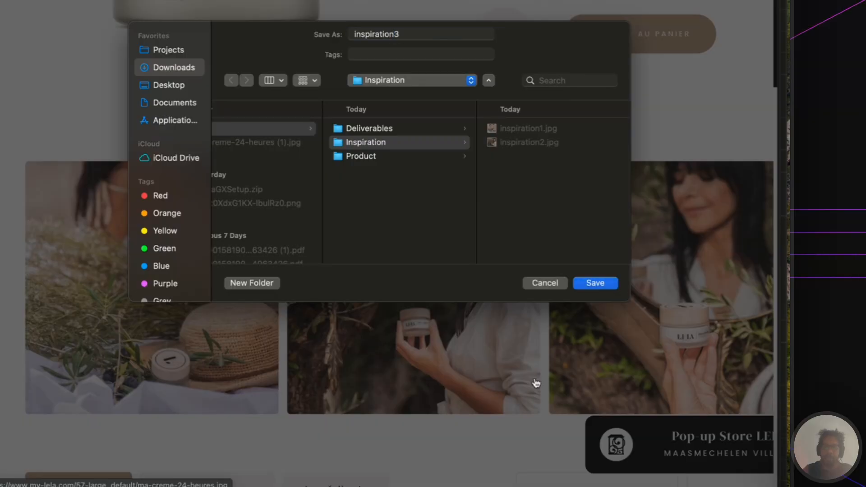
key(Return)
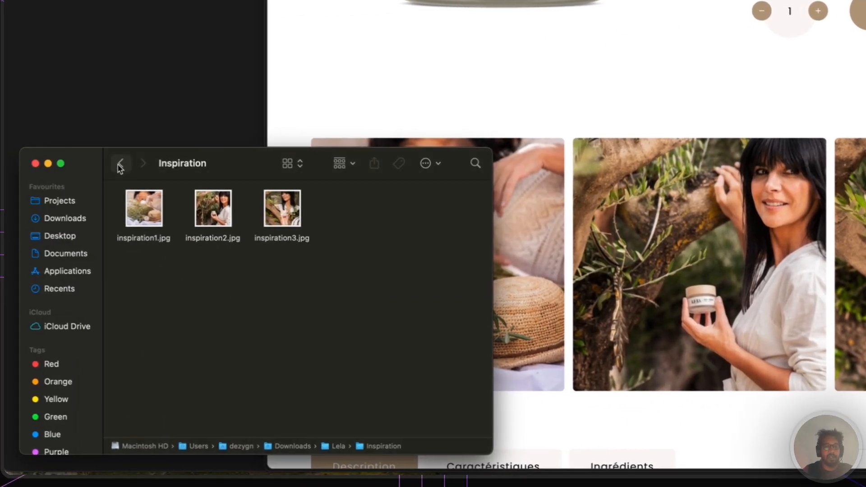
- Return to the Lela folder and place its narrowed window on the right side
click(121, 164)
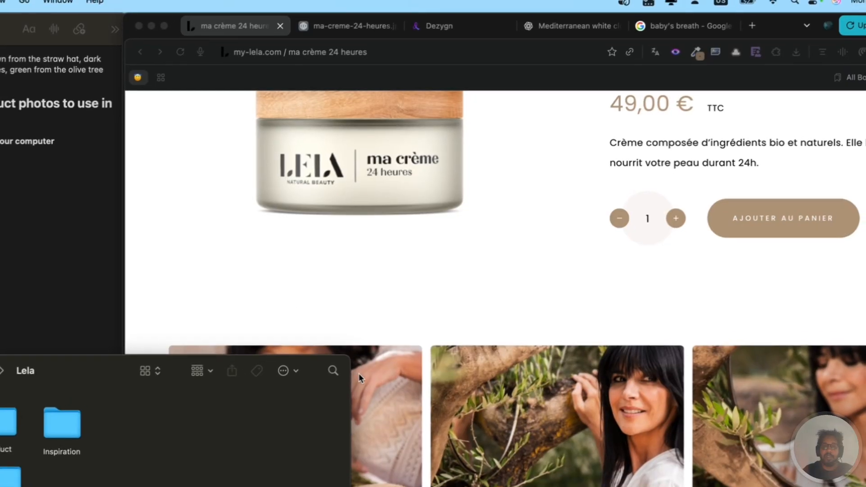
drag(351, 381, 120, 392)
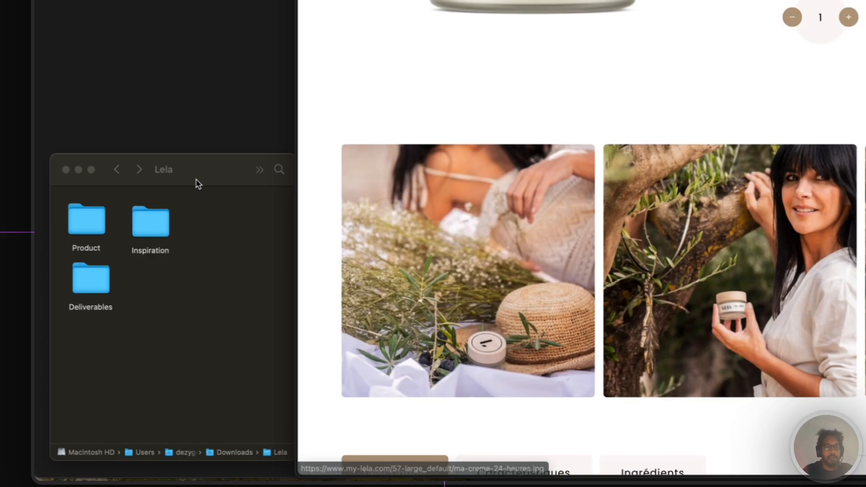
drag(198, 184, 696, 259)
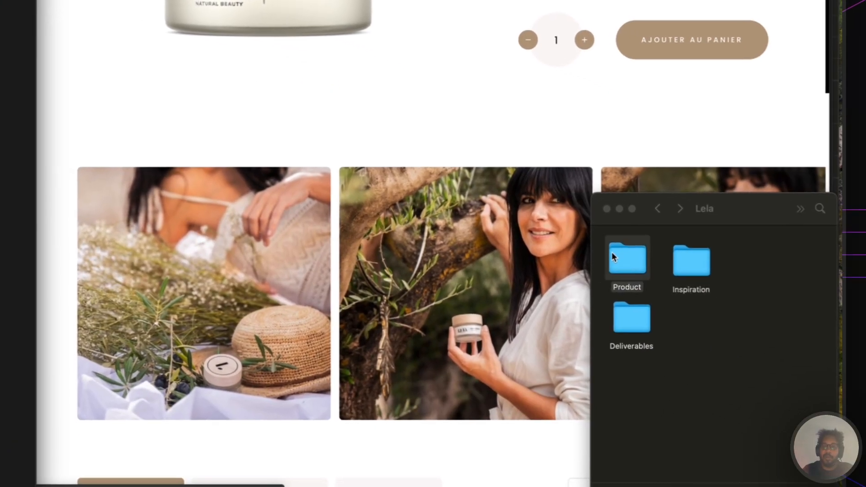
- Quick Look 24-hour-cream.jpg in the Product folder, then return to the Dezygn Samples chat
double_click(613, 252)
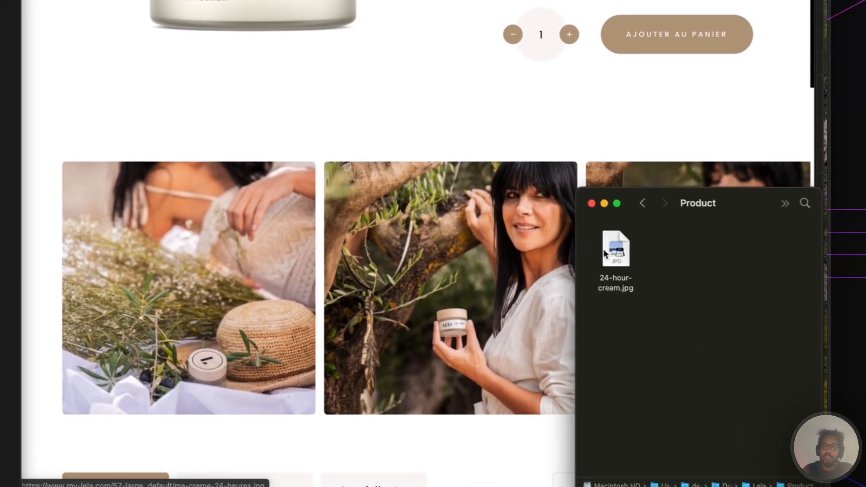
click(616, 251)
key(space)
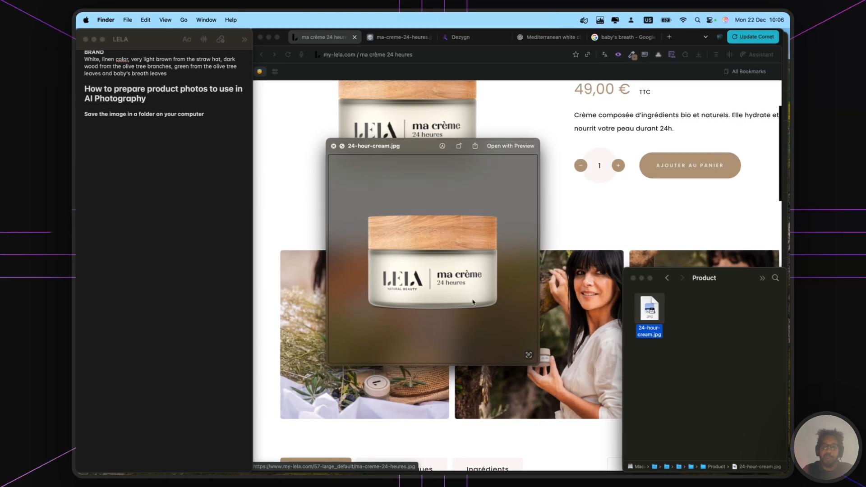
key(space)
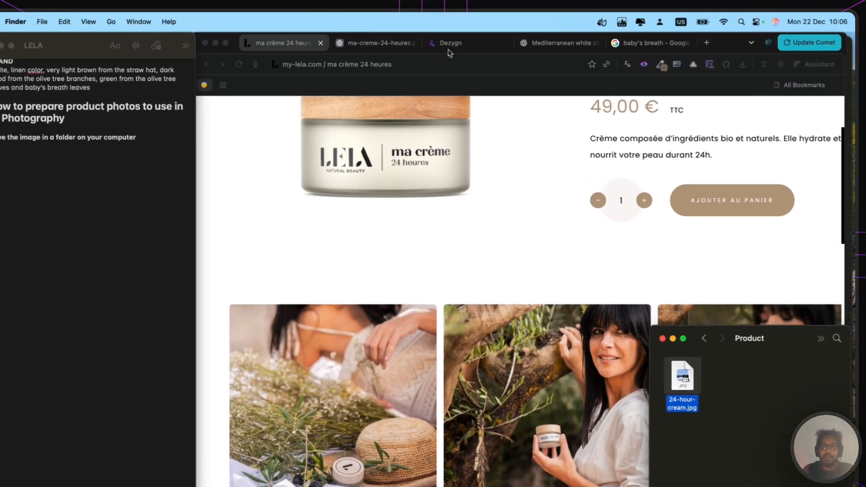
click(458, 37)
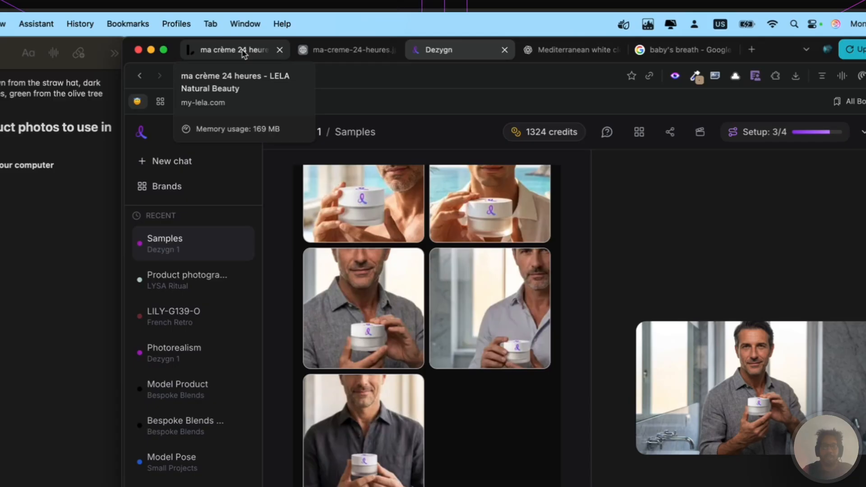
- Load upsampler.com's Smart Upscale page in place of the Mediterranean white clothing chat
click(555, 51)
click(501, 54)
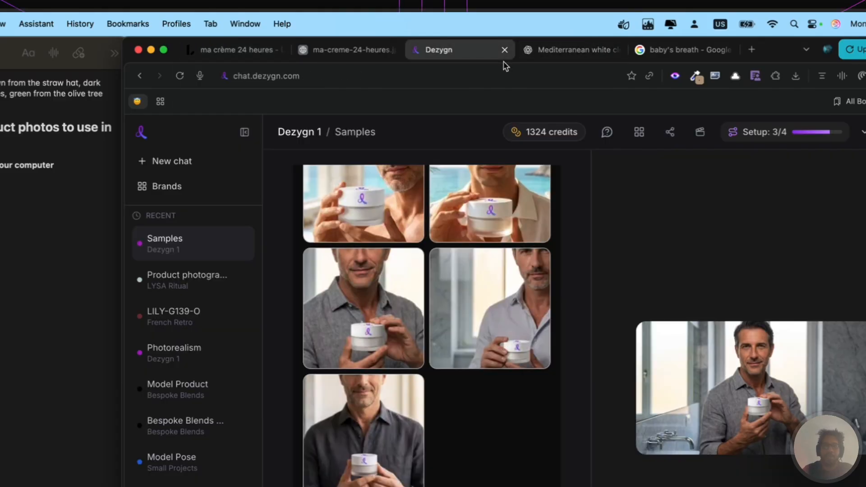
click(535, 50)
click(522, 74)
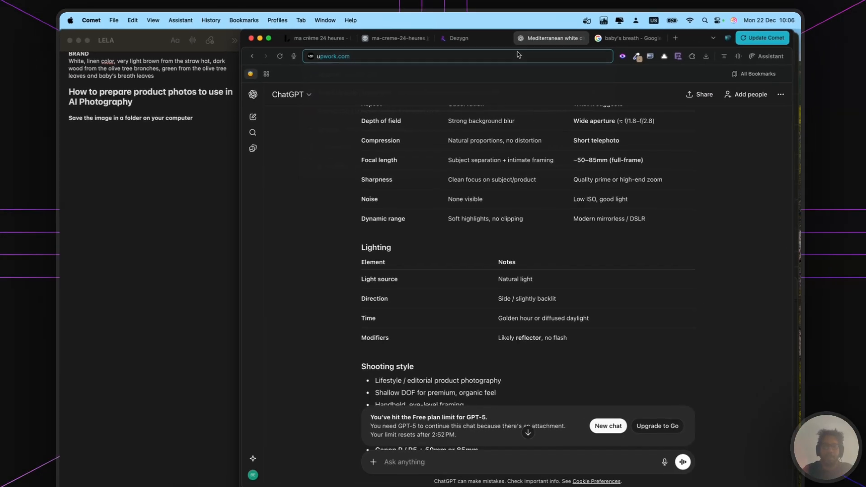
text(up)
key(super+a)
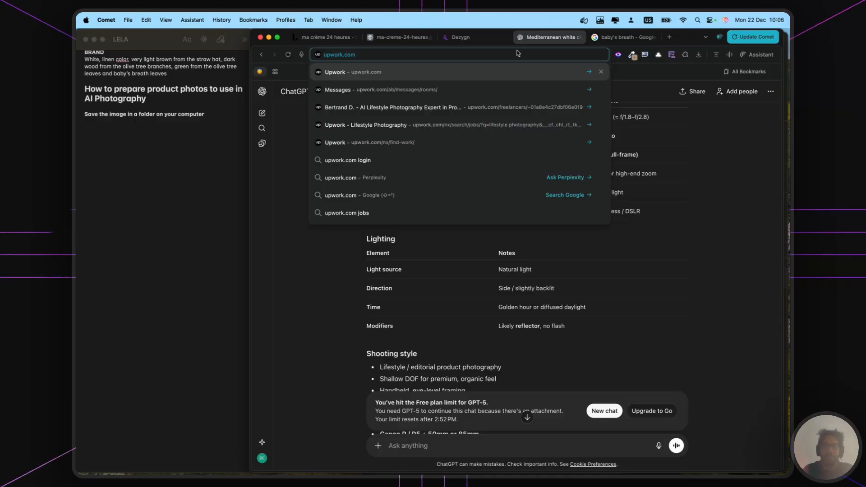
text(ups)
click(458, 79)
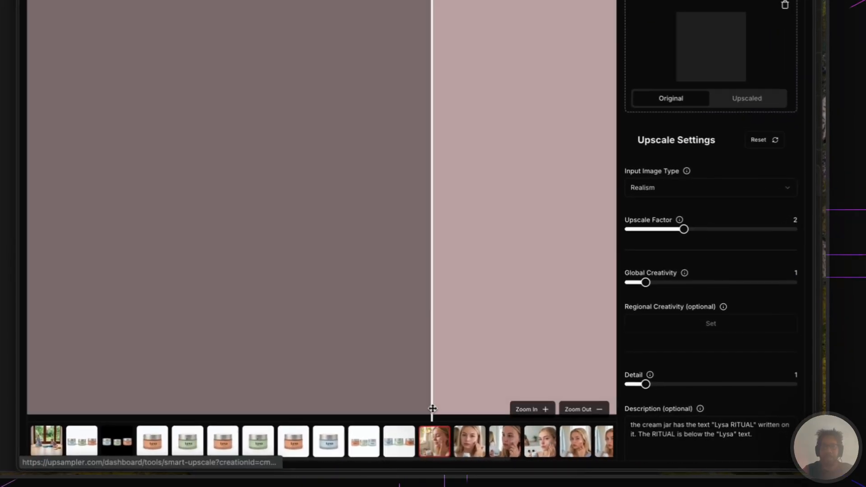
- Sweep the before/after split across the woman-with-jar portrait to compare facial detail
drag(527, 309, 380, 310)
drag(211, 227, 483, 237)
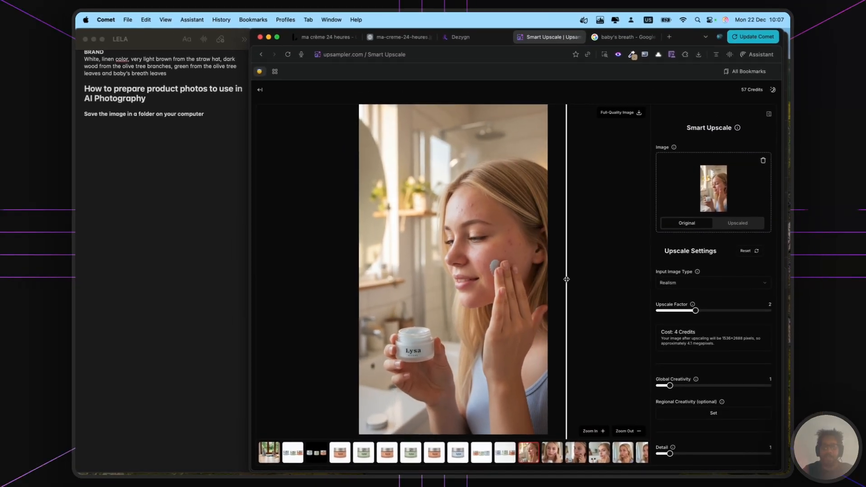
drag(566, 279, 505, 278)
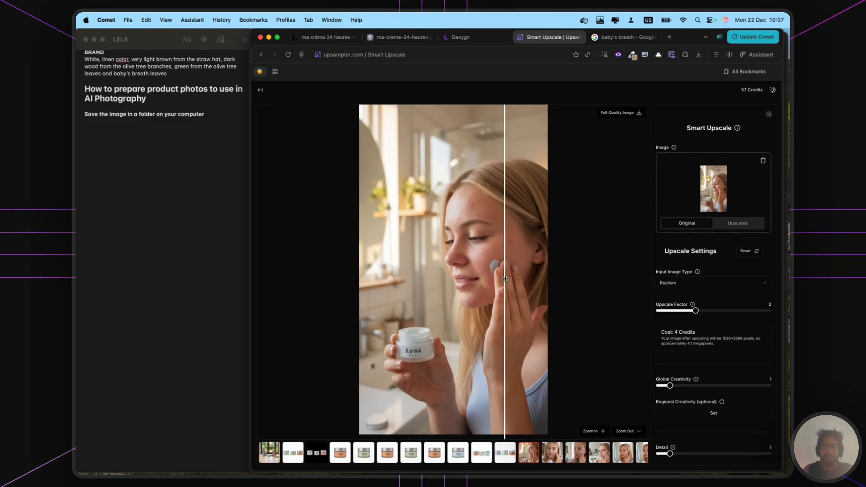
drag(417, 273, 436, 273)
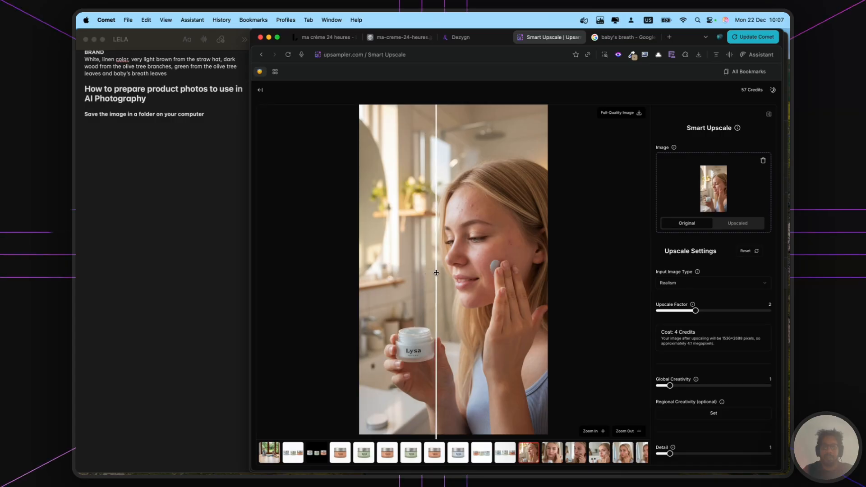
drag(509, 268, 431, 283)
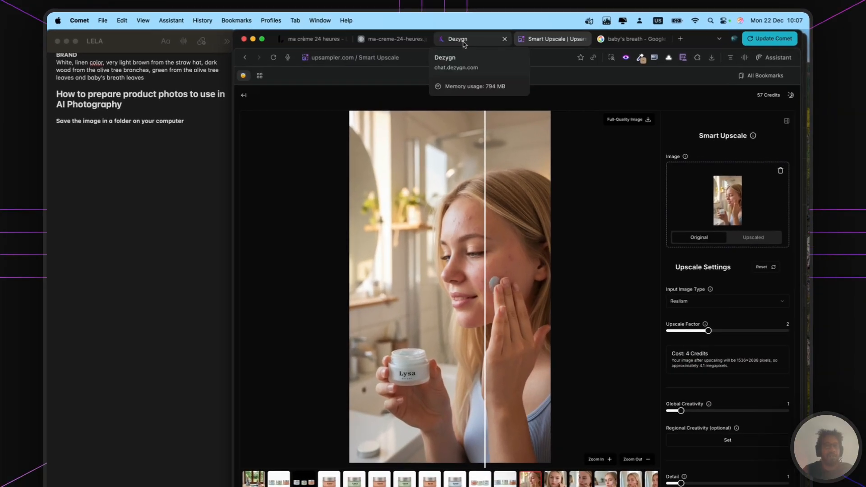
- Start a new Dezygn brand named Lela in the Cosmetics industry
click(465, 38)
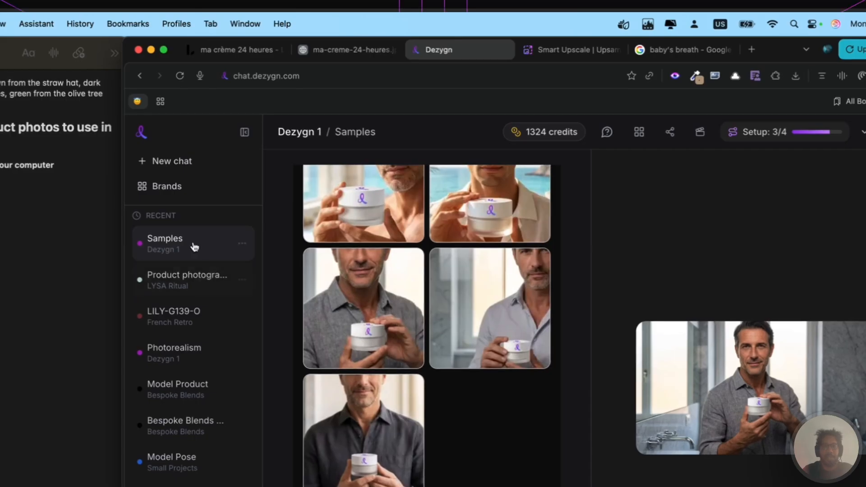
click(173, 191)
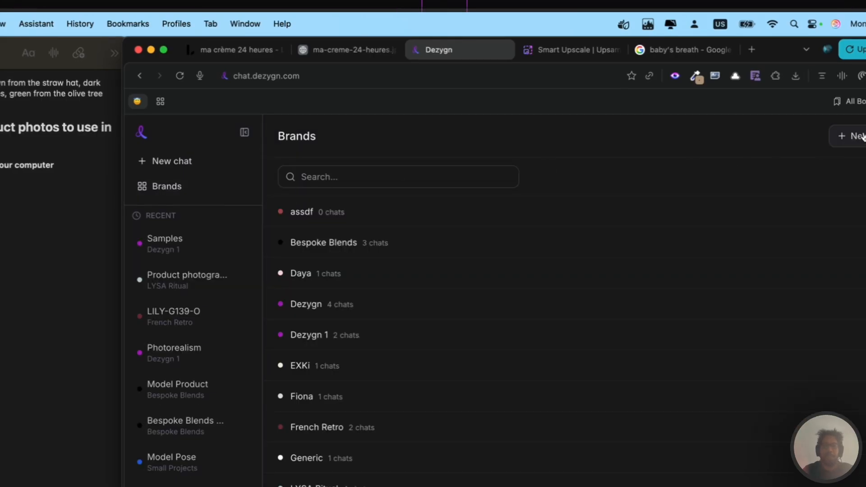
click(848, 136)
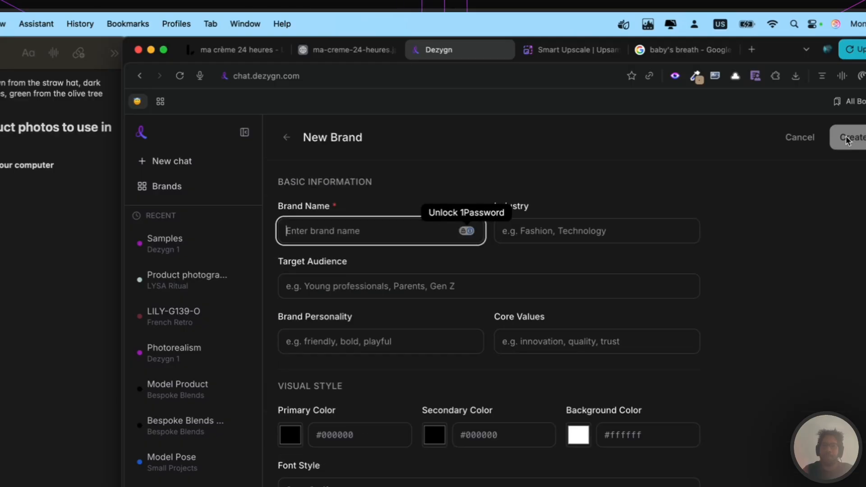
text(Lela)
key(Tab)
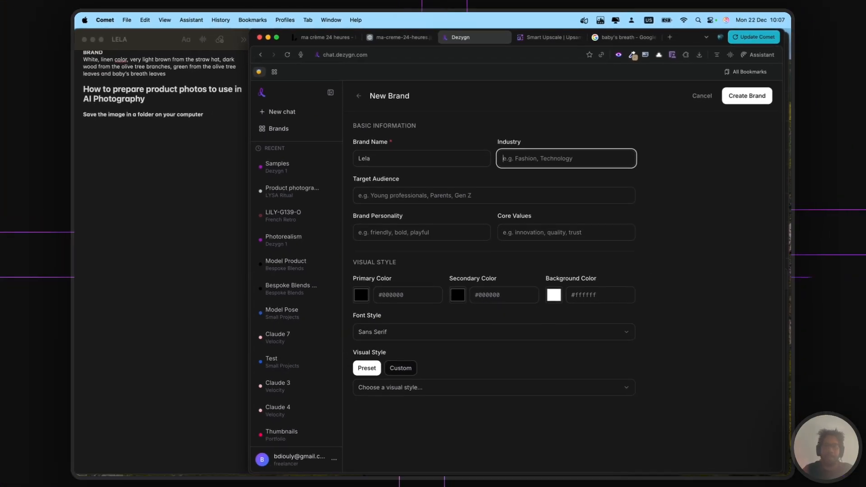
text(Cosmetics)
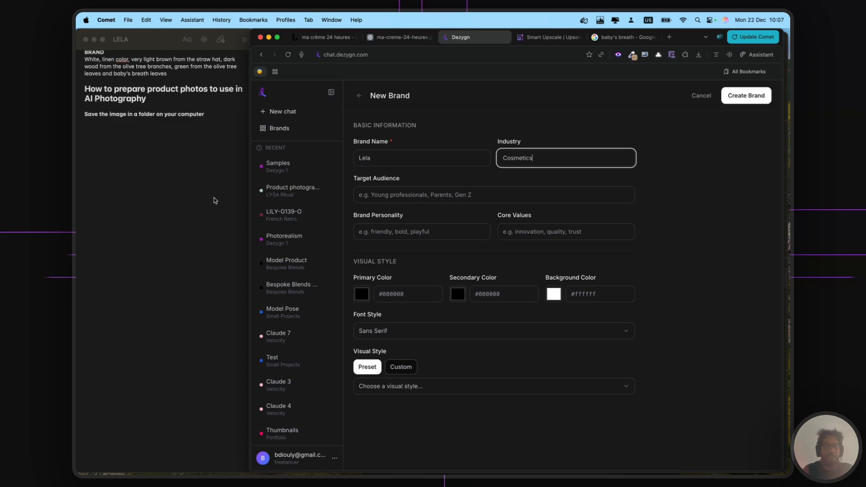
- Set brand colours from the notes: primary 000000, secondary #B59C7E, background #FFFFFF
scroll(213, 197, up, 15)
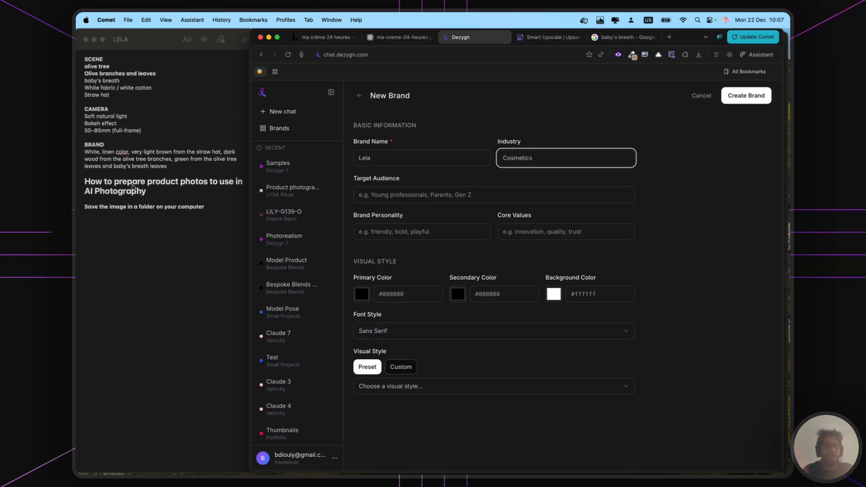
scroll(132, 184, up, 3)
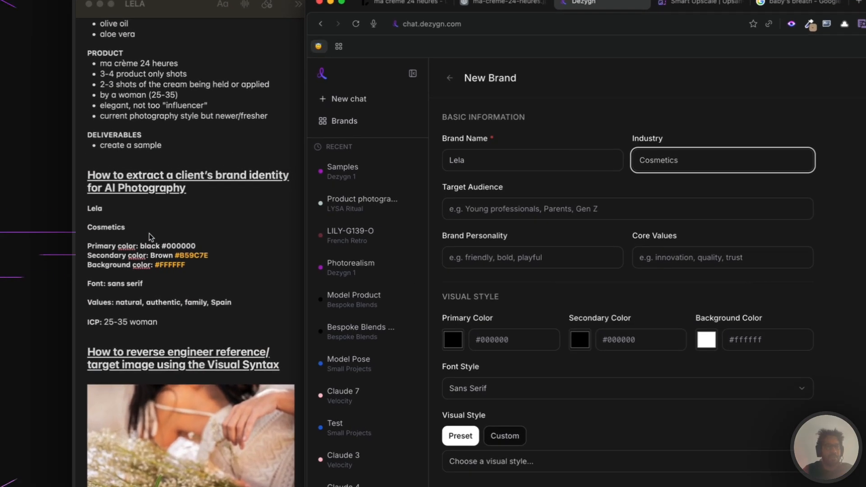
double_click(146, 223)
key(ctrl+c)
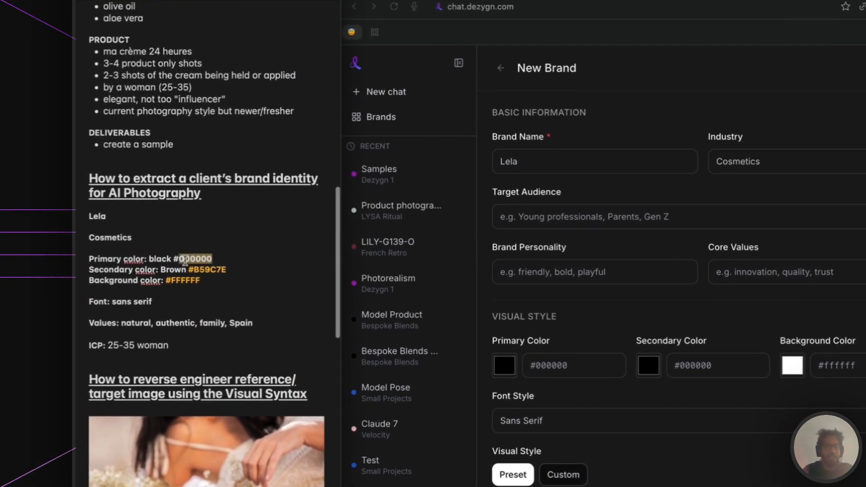
click(543, 312)
click(546, 364)
key(ctrl+v)
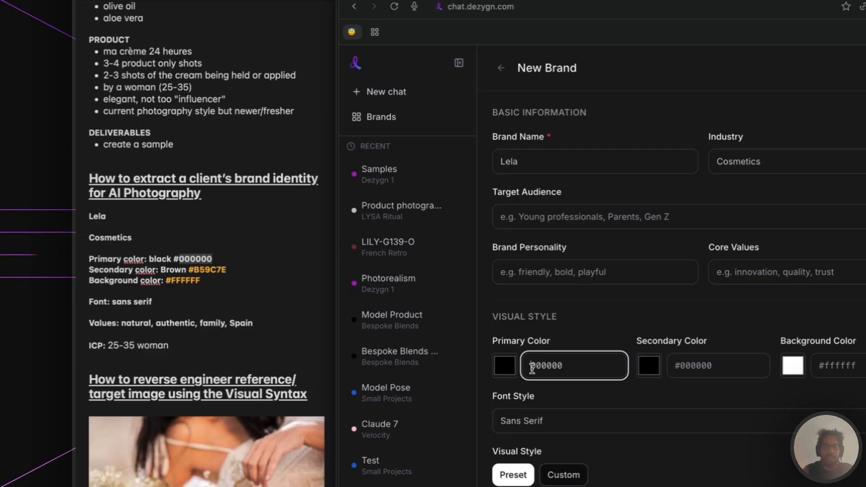
double_click(206, 270)
key(ctrl+c)
click(677, 371)
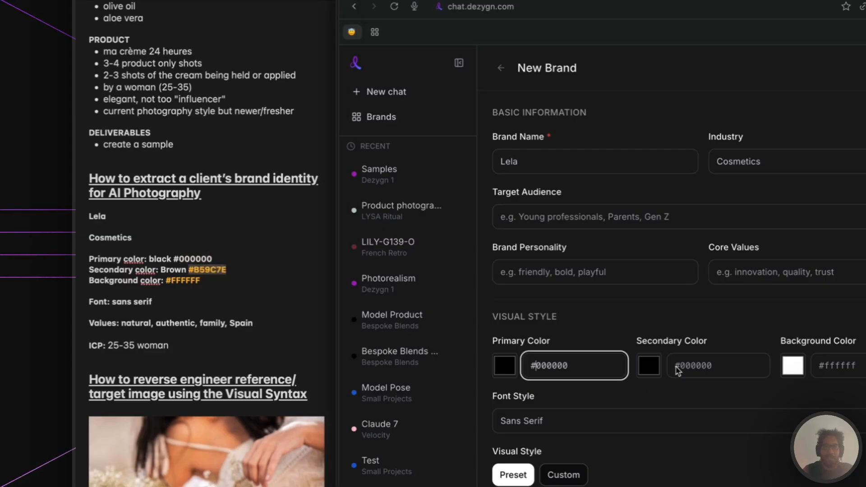
key(ctrl+v)
click(840, 365)
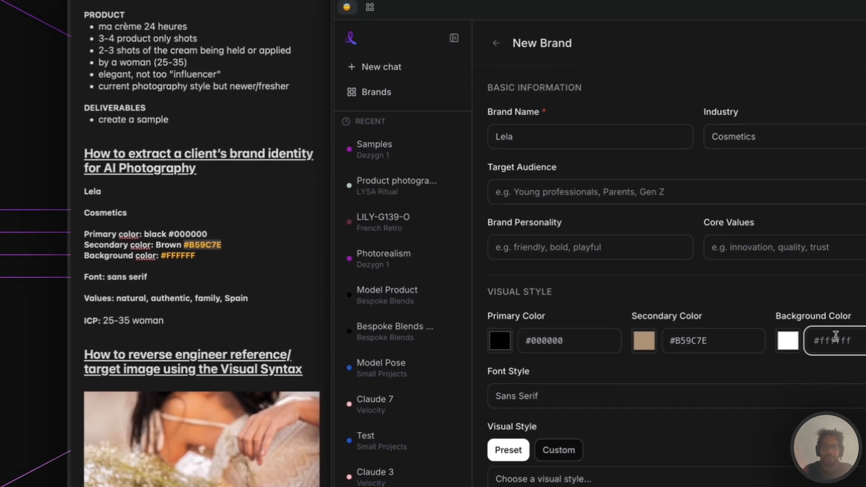
double_click(178, 256)
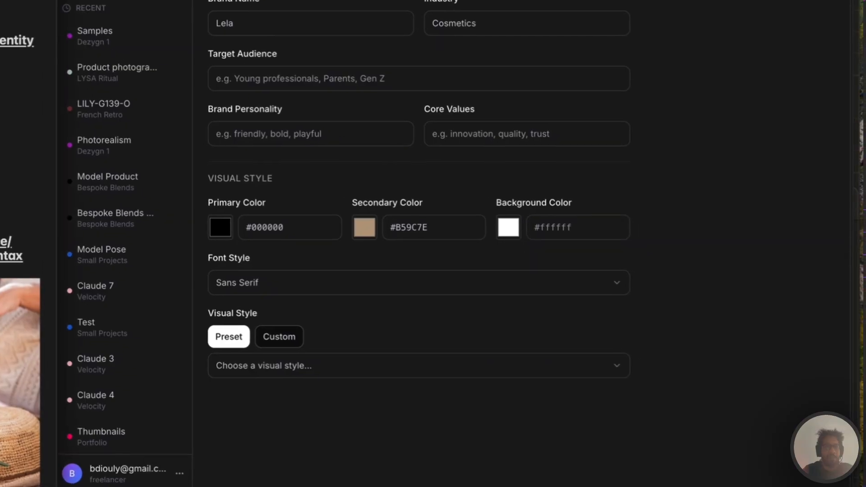
click(836, 341)
text(#FFFFFF)
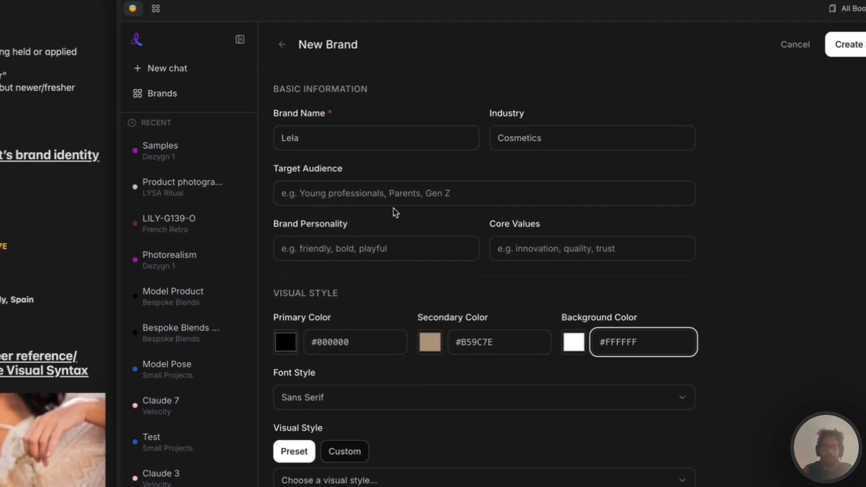
- Enter audience 'Woman 25-35', personality 'natural, authentic' and core value 'family'
click(374, 194)
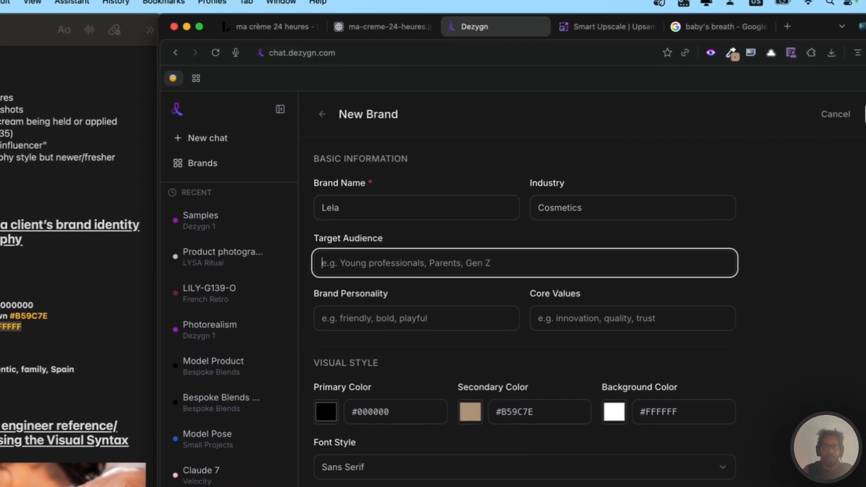
text(Yougn)
key(BackSpace)
key(BackSpace)
key(BackSpace)
key(BackSpace)
key(BackSpace)
text(Woman 2)
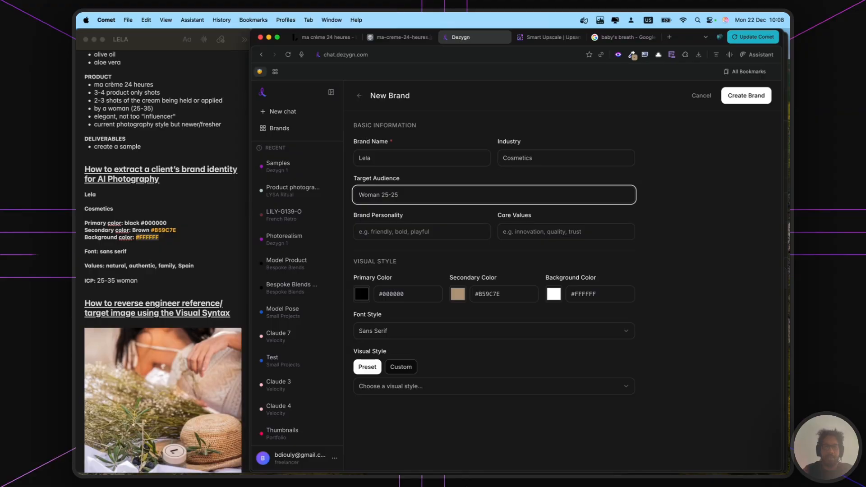
text(5-35)
click(401, 228)
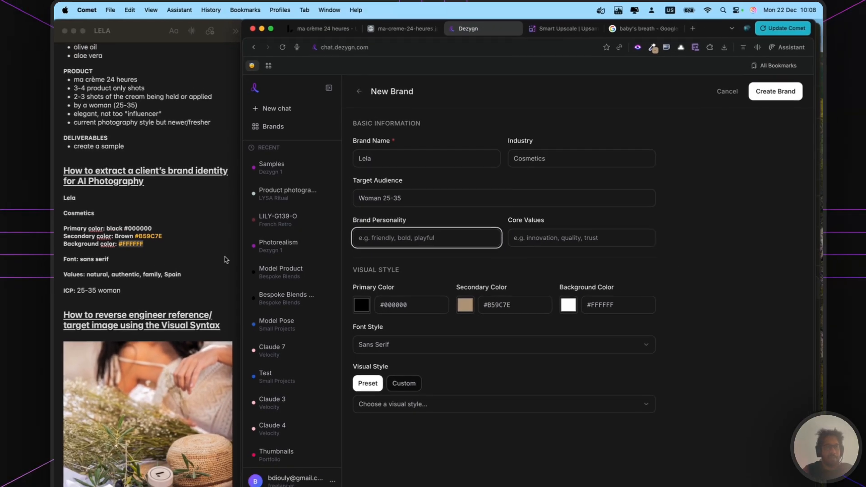
text(natural, a)
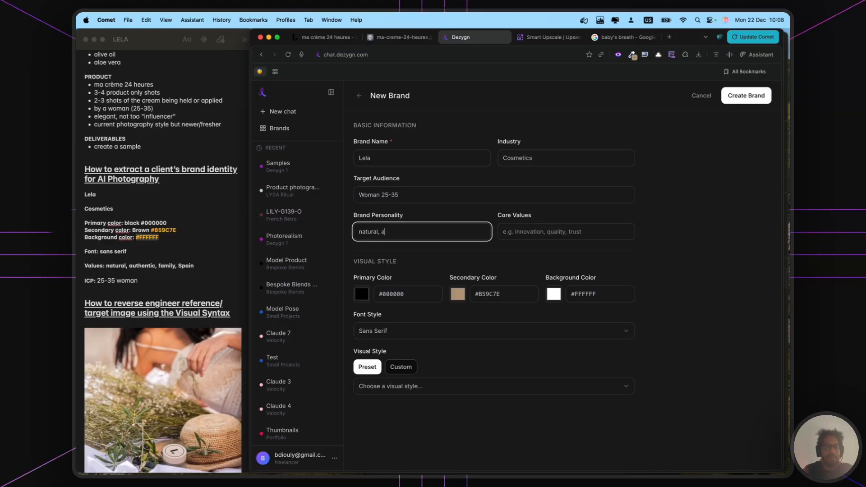
text(uthentic)
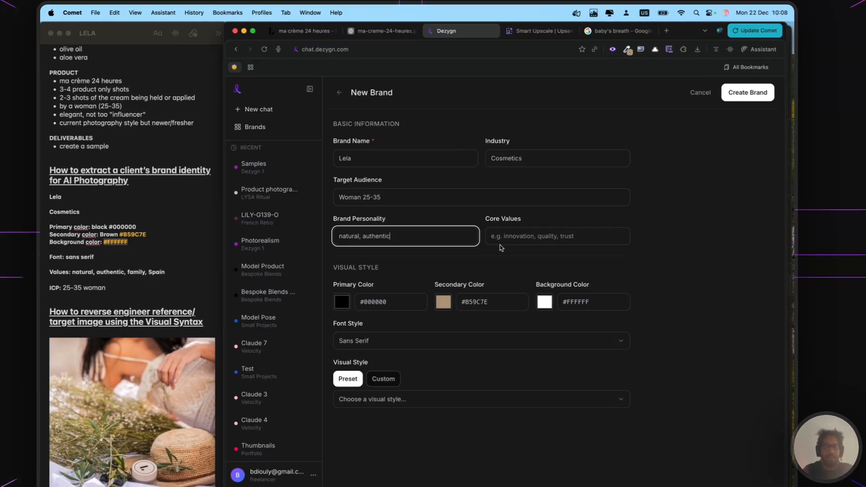
click(534, 231)
text(family)
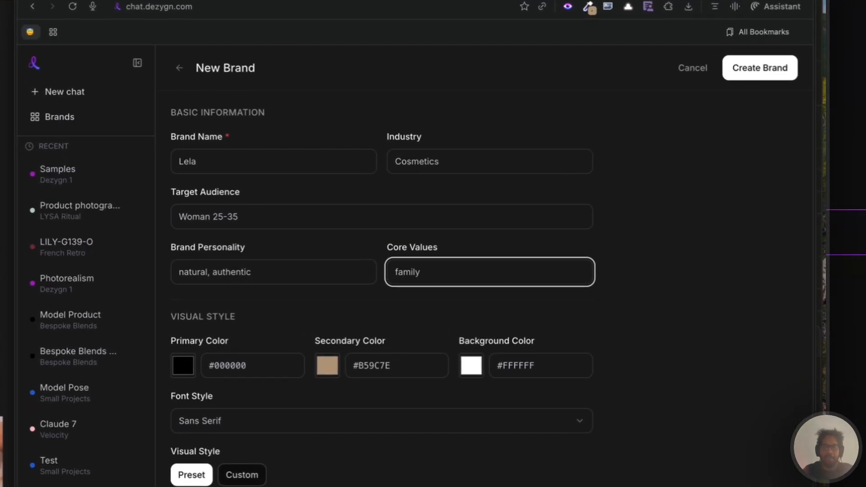
- Keep Sans Serif as the font style and create the Lela brand
click(283, 421)
click(272, 446)
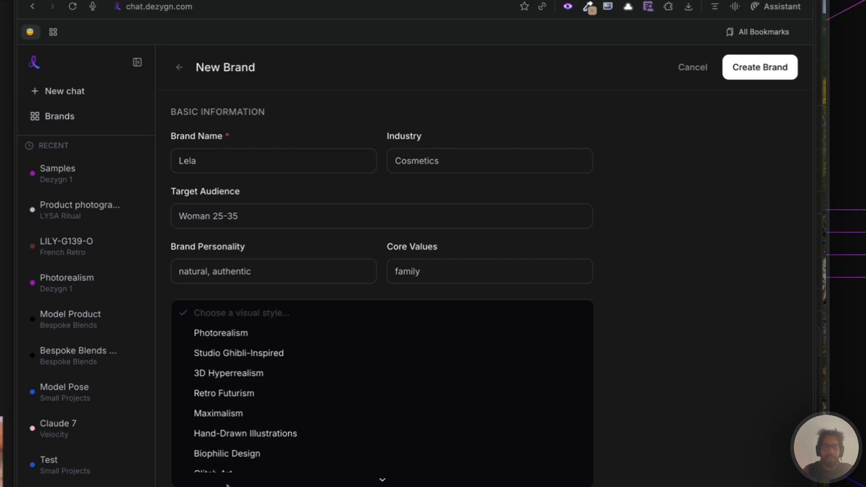
click(280, 337)
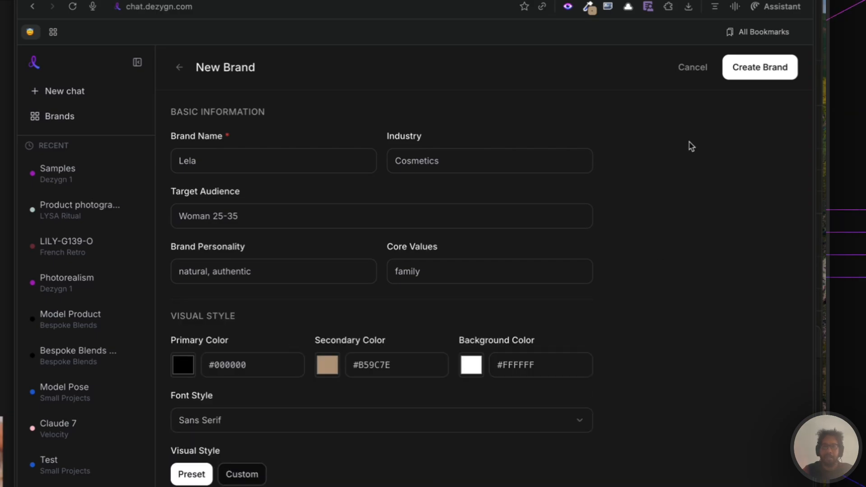
click(752, 77)
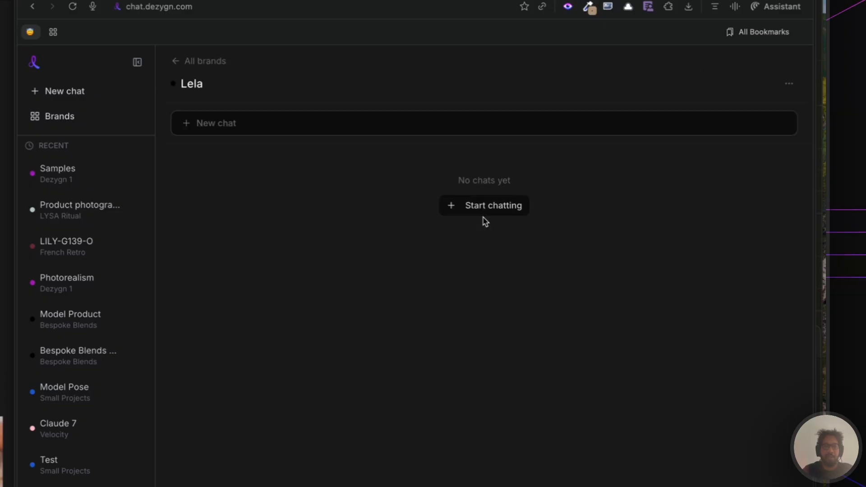
- Create a Lela chat named '24 Hour Cream', checking the client brief notes along the way
click(259, 133)
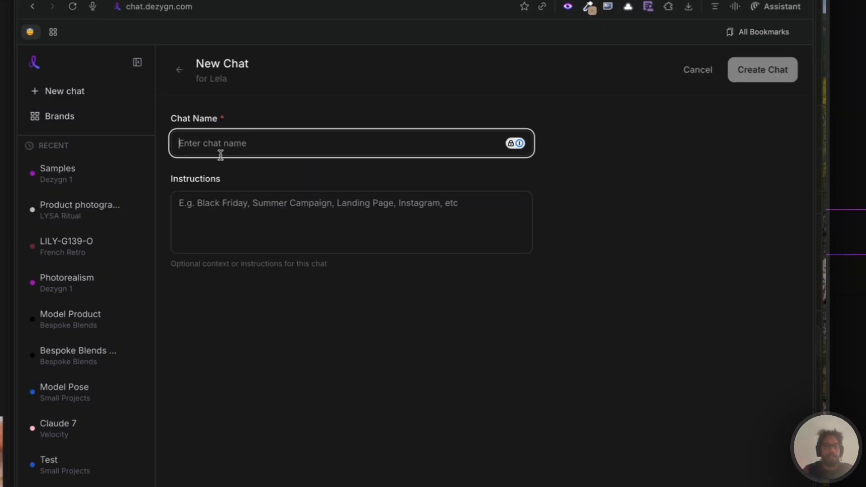
text(Cream)
key(alt+BackSpace)
text(24 )
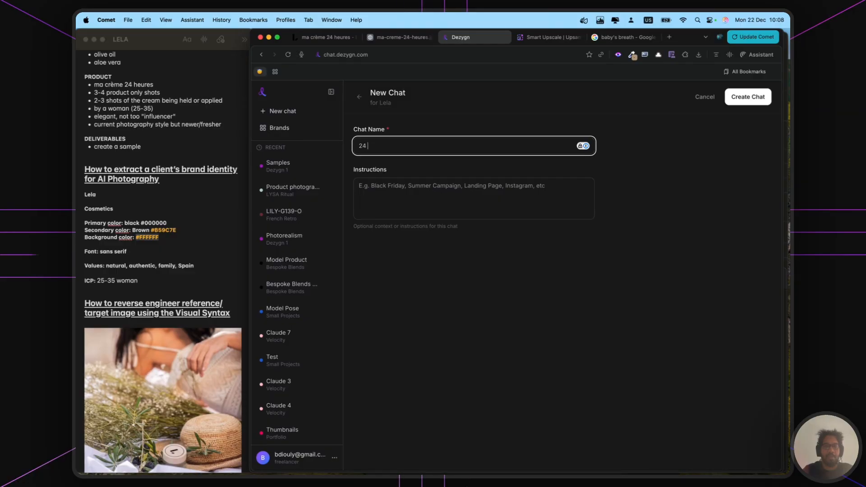
text(Hour Cream)
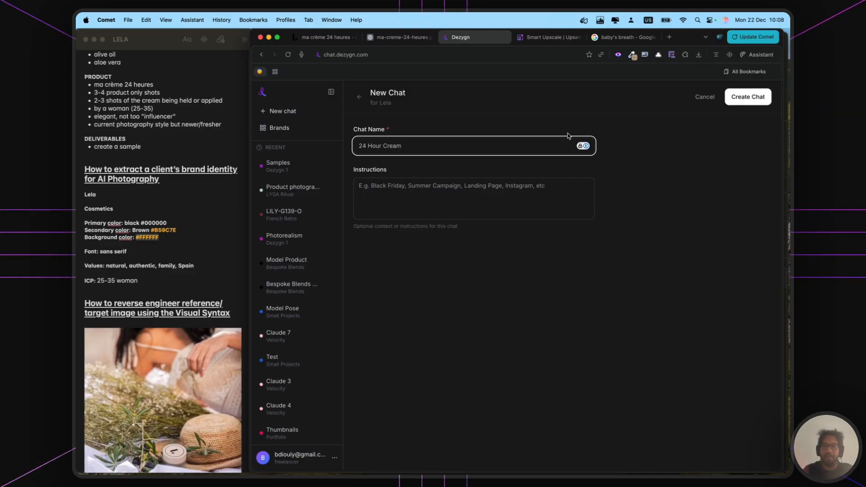
scroll(180, 139, up, 5)
click(179, 139)
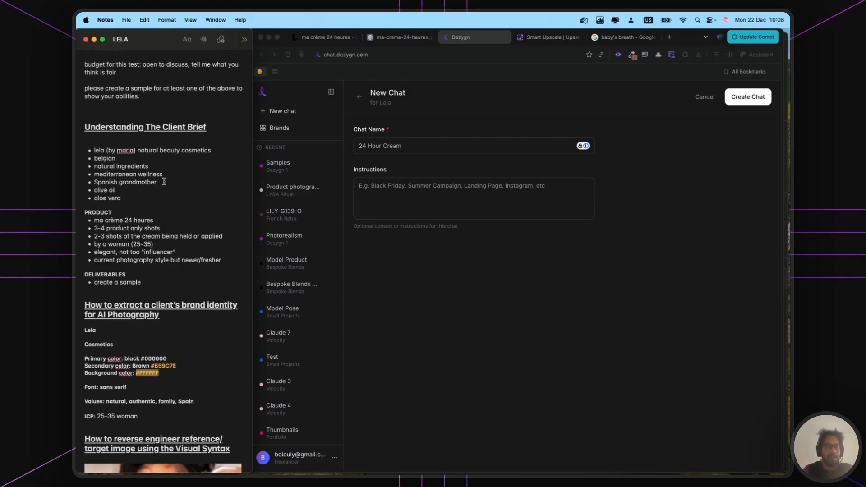
click(361, 190)
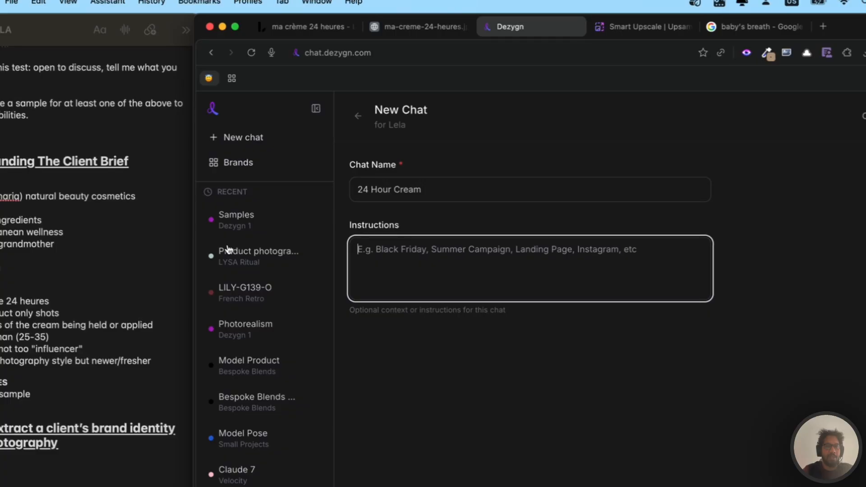
click(847, 24)
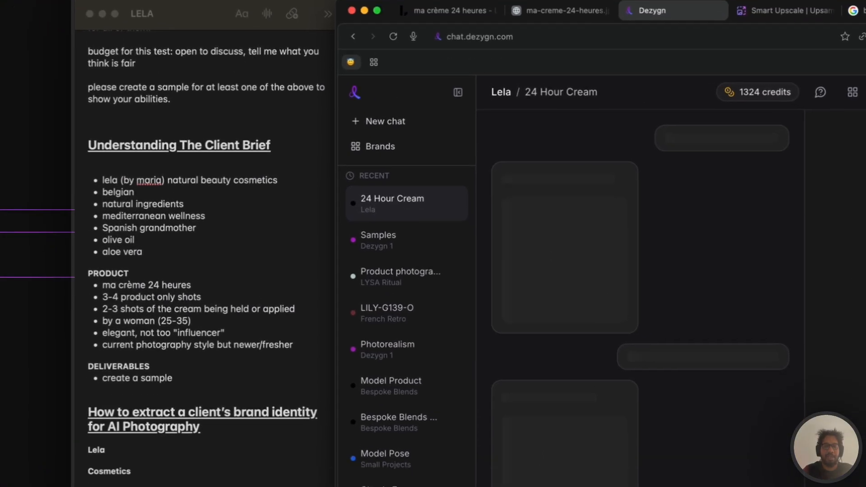
- Write Dezygn a message saying we're going to create lifestyle editorial product photography
click(552, 475)
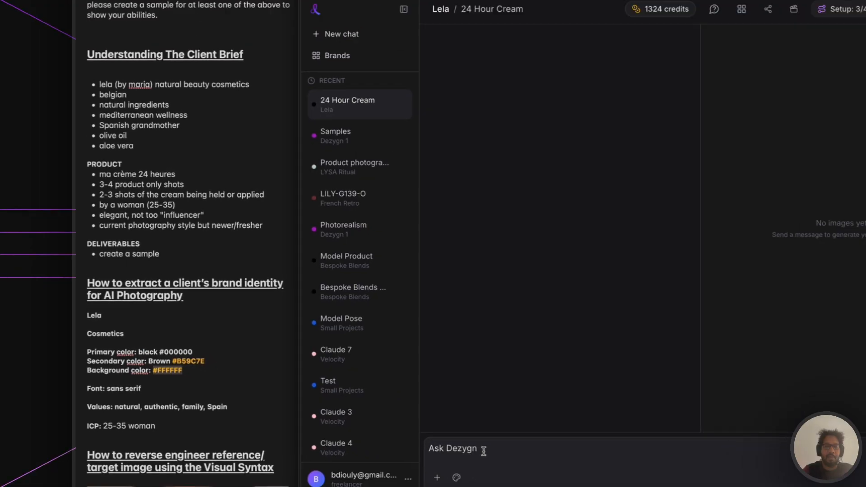
text(hey aw)
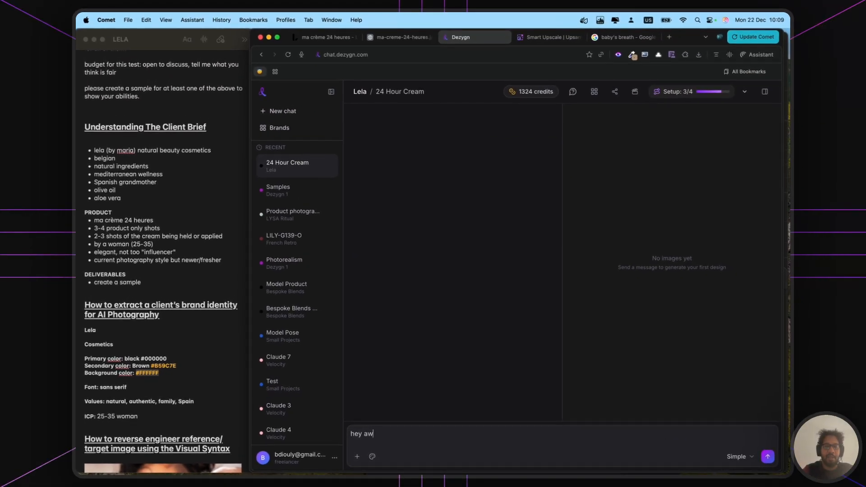
text(a )
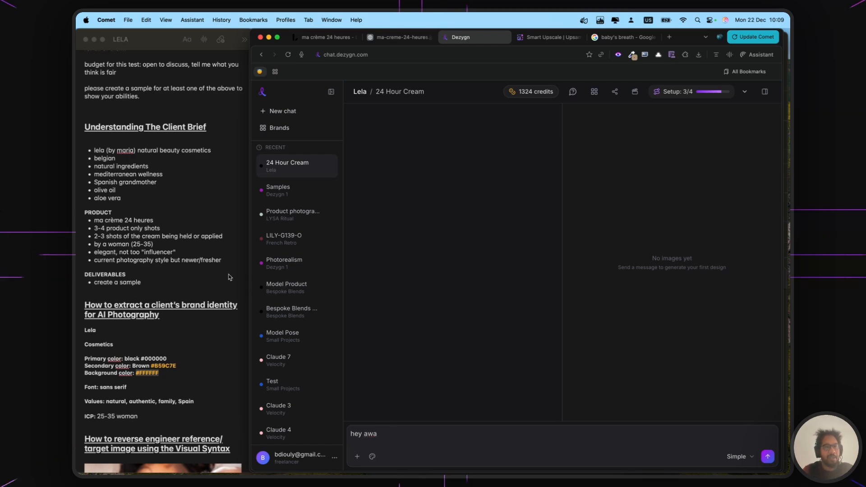
text(we re goign)
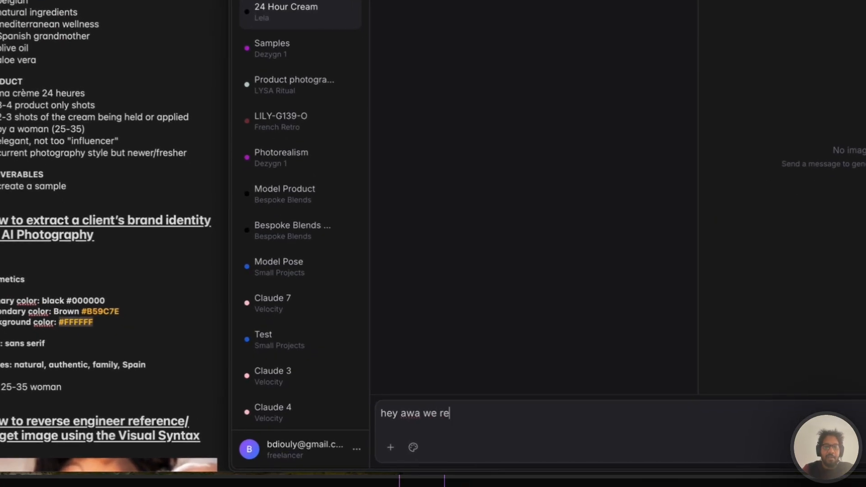
text( to r)
text(eate some lifestyle a)
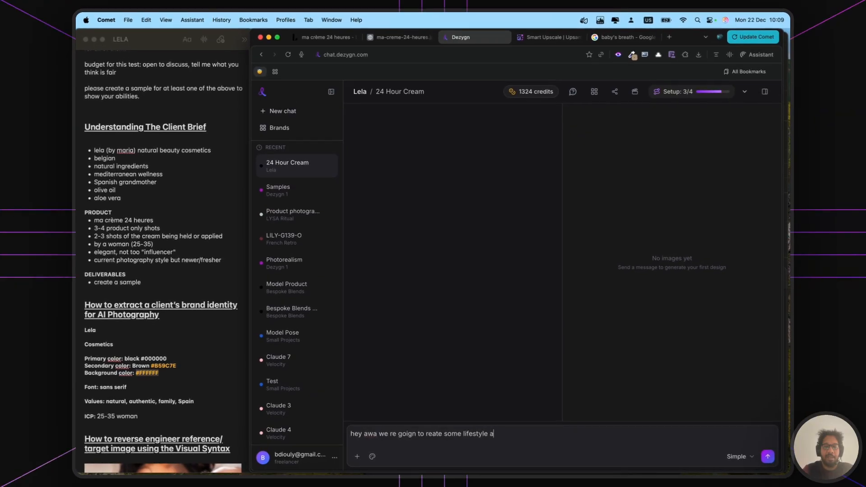
text(i photography)
double_click(474, 433)
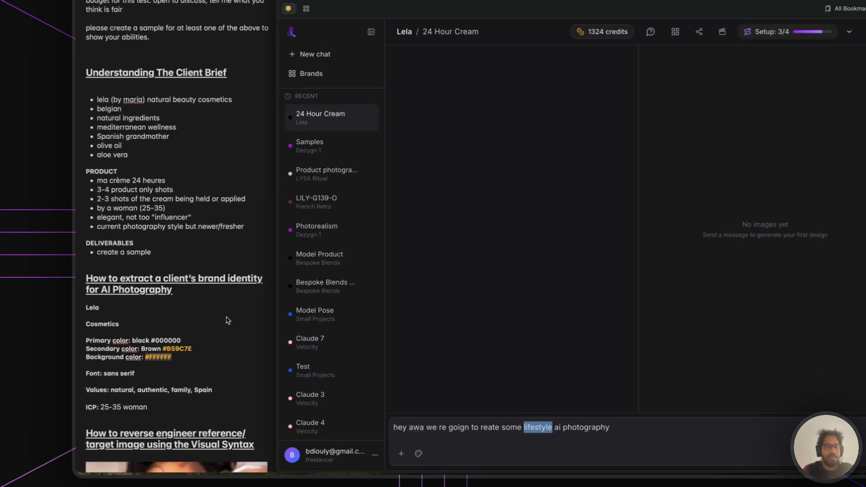
scroll(207, 341, down, 10)
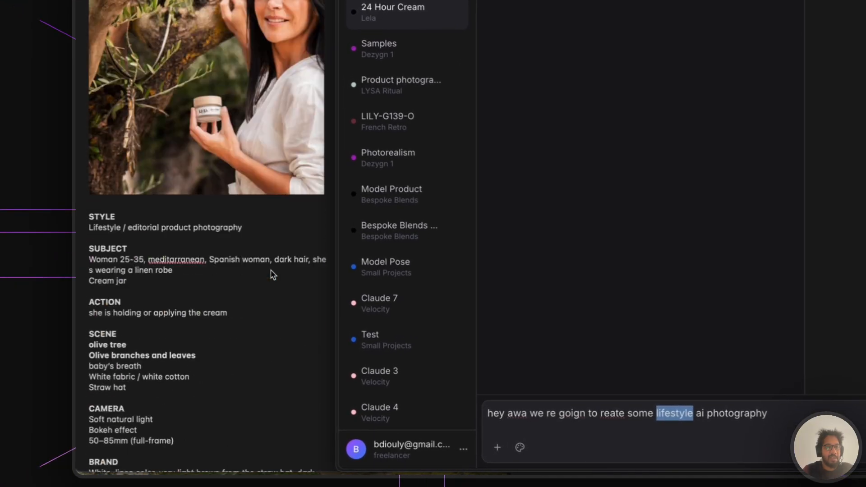
scroll(270, 270, down, 5)
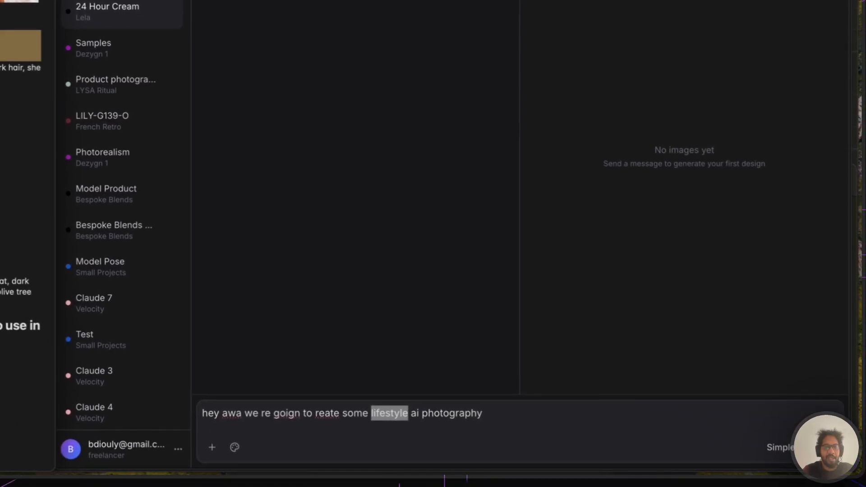
double_click(416, 413)
text(editorial prodi)
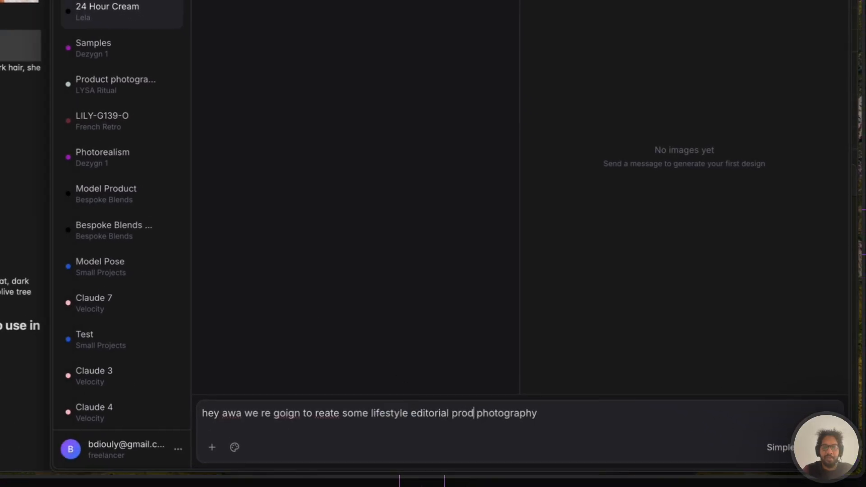
text(uct)
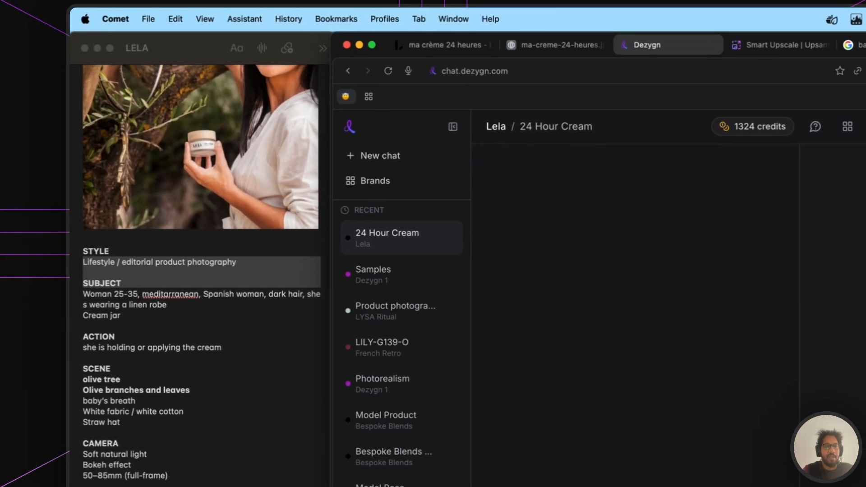
- Add 'if you can save that in the campaign', paste the Lela client brief, and send
click(222, 126)
scroll(221, 126, up, 10)
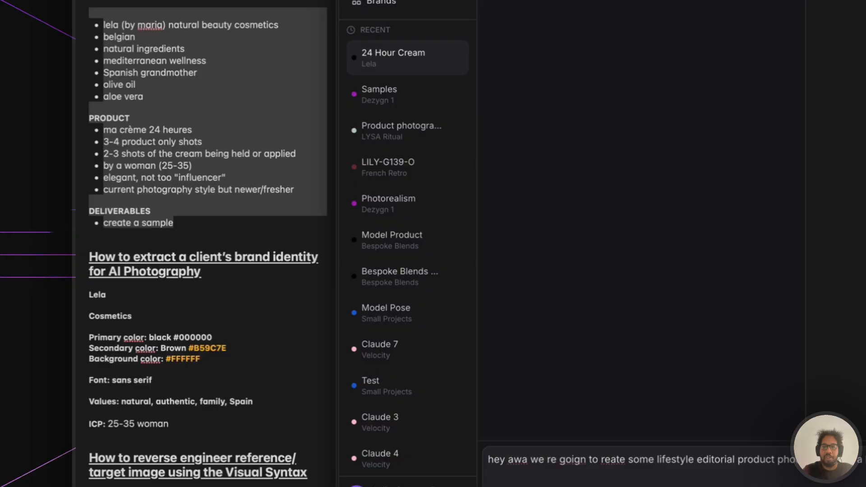
text(f you can save)
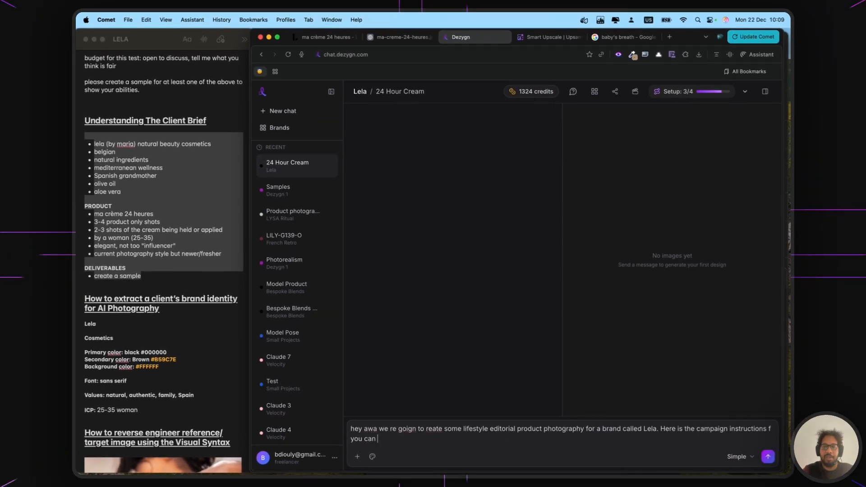
text( that)
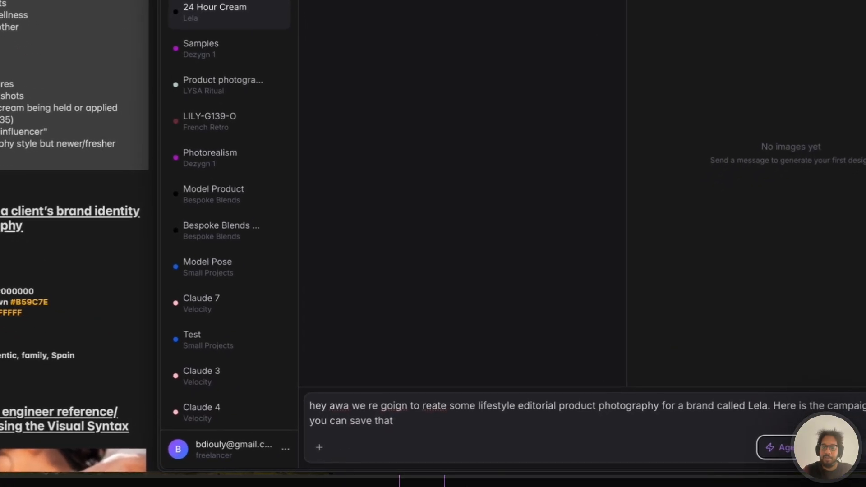
text( in the campaign)
text(* lela (by maria) natural beauty cosmetics * belgian * natural ingredients * mediterranean wellness * Spanish grandmother * olive oil * aloe vera PRODUCT * ma crème 24 heures * 3-4 product only shots * 2-3 shots of the cream being held or applied * by a woman (25-35) * elegant, not too "influencer" * current photography style but newer/fresher DELIVERABLES * create a sample)
key(Return)
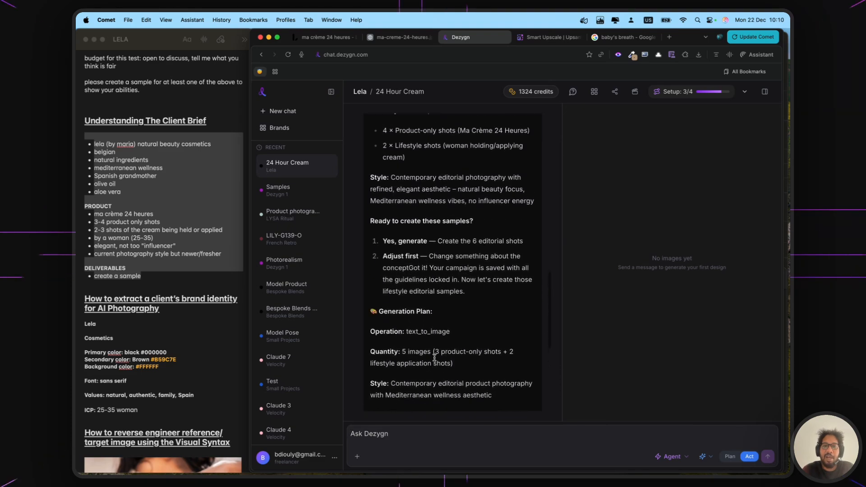
- Review the 24 Hour Cream chat's campaign details and instructions, then close them unchanged
right_click(291, 166)
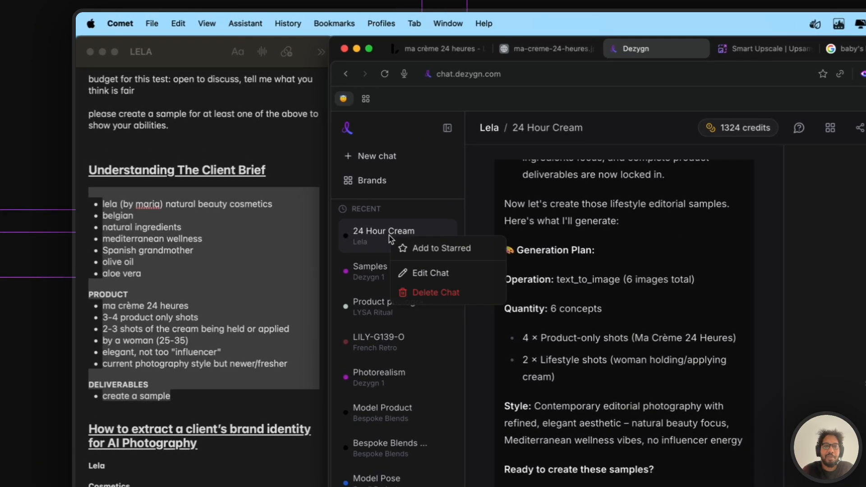
click(315, 189)
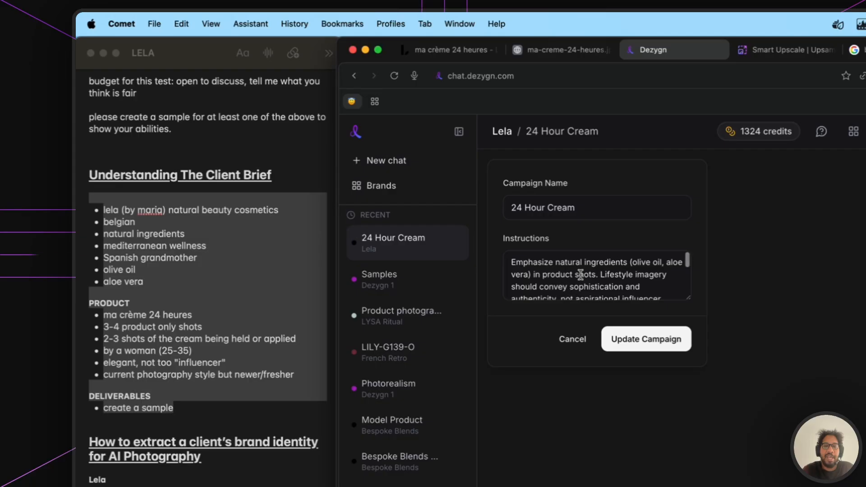
scroll(580, 275, down, 3)
scroll(682, 287, up, 3)
drag(685, 289, 688, 418)
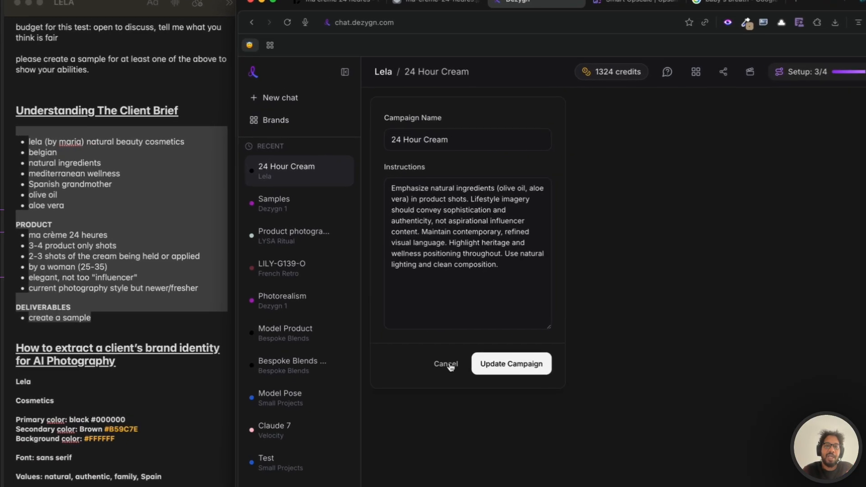
click(408, 311)
click(312, 181)
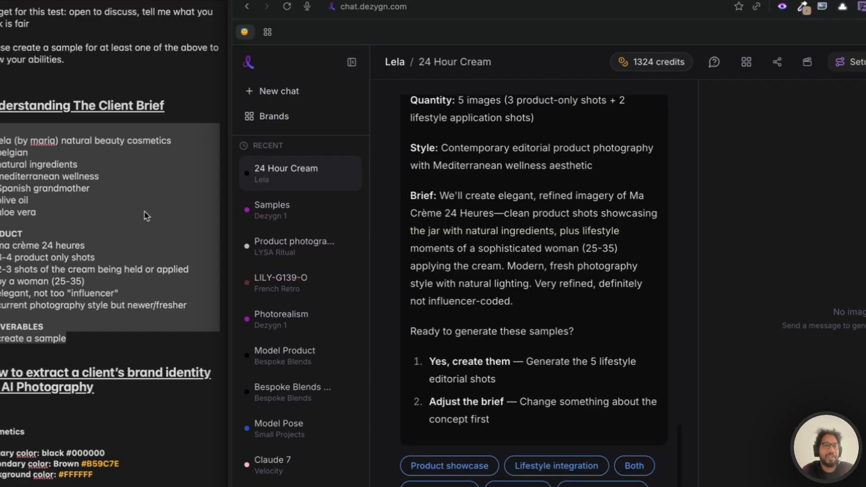
- Check the brief notes, then open the Select Ingredients for Lela picker in Dezygn
click(114, 194)
scroll(122, 243, down, 5)
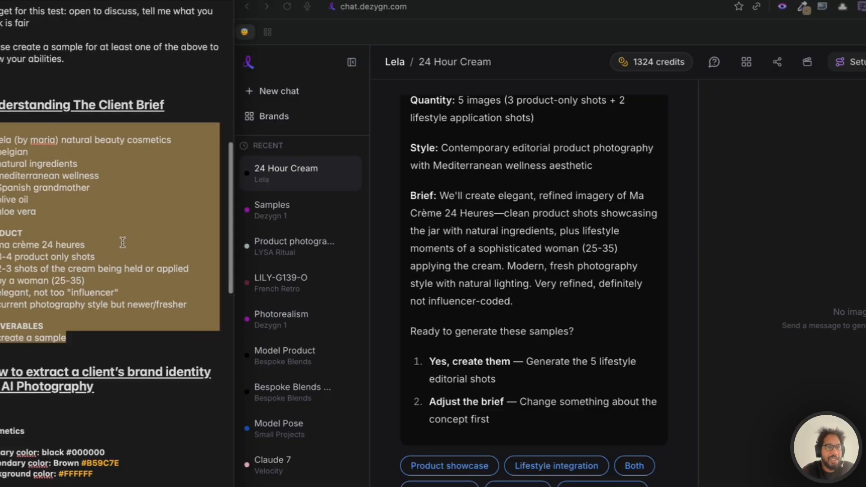
click(99, 211)
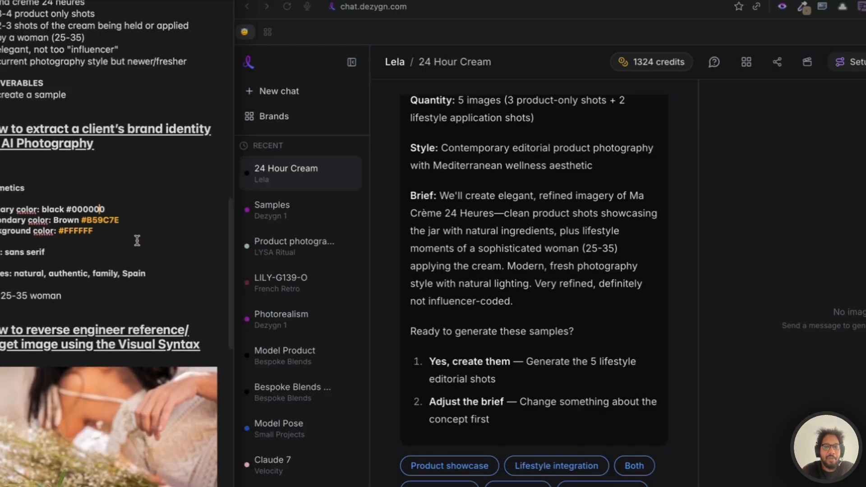
key(super+Tab)
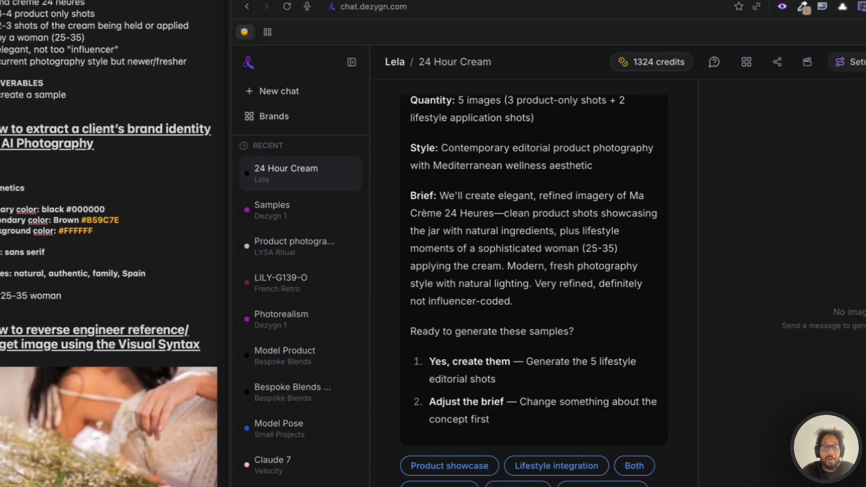
click(424, 486)
- Upload 24-hour-cream.jpg from Downloads > Lela > Product as a Lela ingredient
click(525, 275)
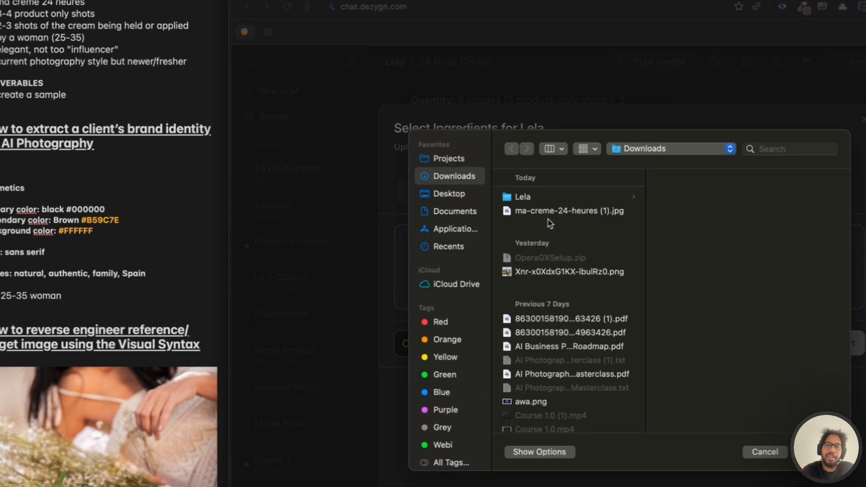
click(569, 197)
click(684, 224)
click(721, 198)
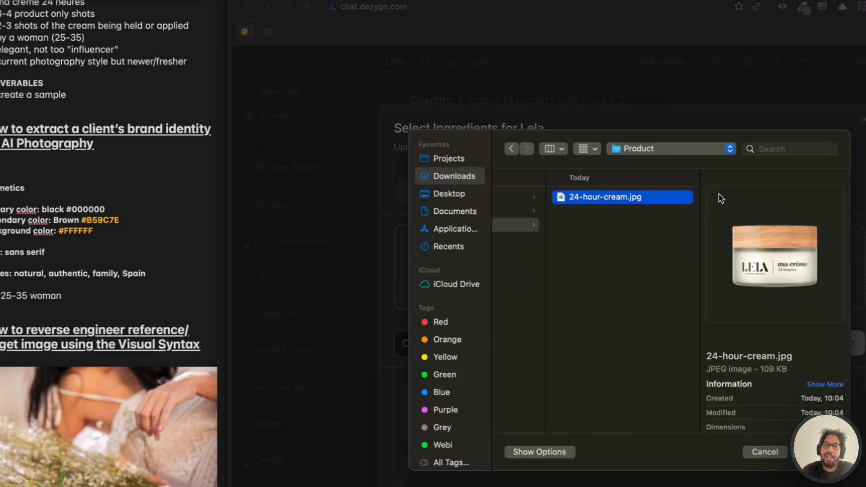
double_click(612, 197)
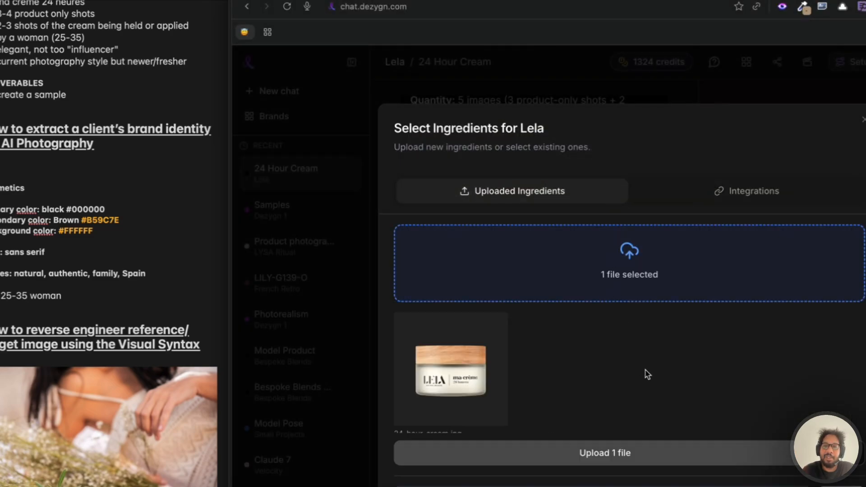
click(627, 447)
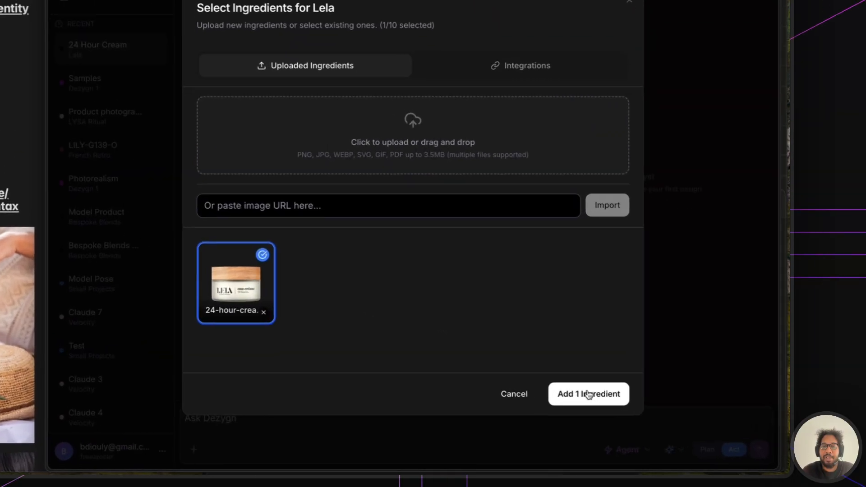
- Add the uploaded jar photo as an ingredient and confirm it is attached
click(644, 416)
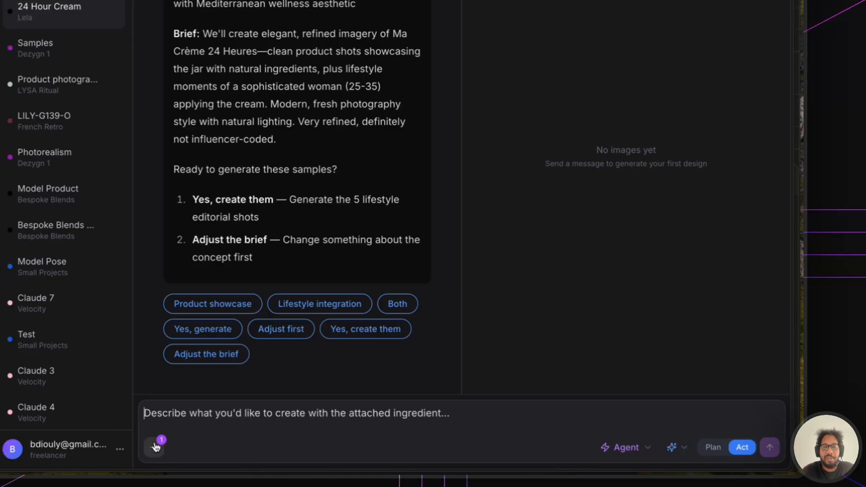
click(141, 447)
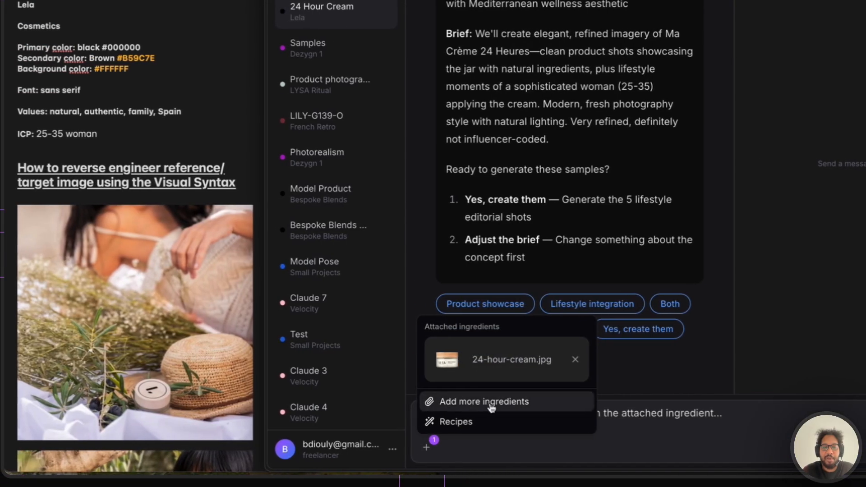
click(618, 419)
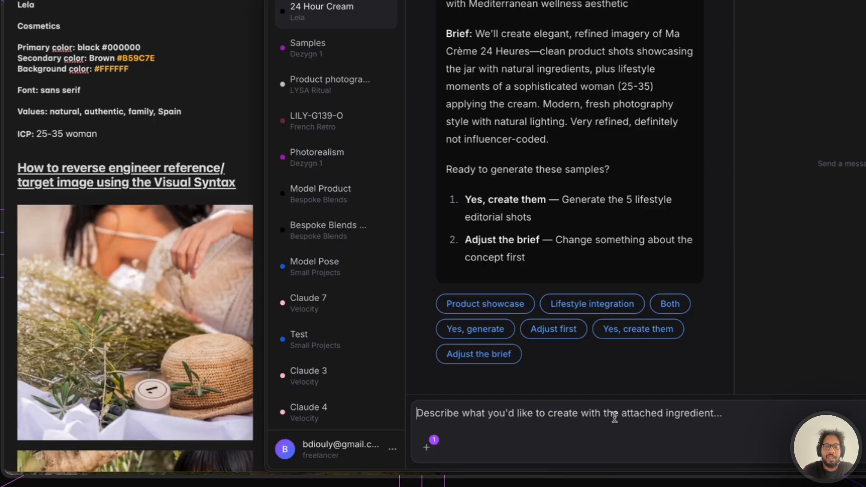
- Ask to upscale the main product image to 2K on a white background, 3 concepts, 3 angles
text(First lets su)
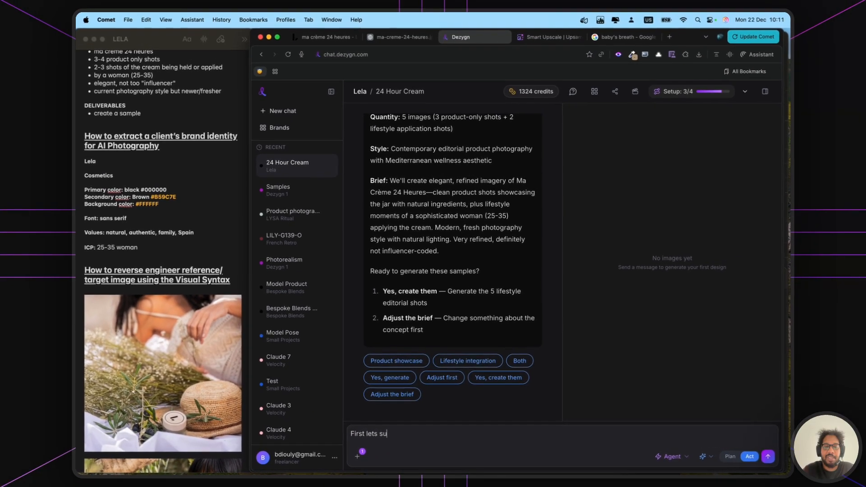
key(BackSpace)
key(BackSpace)
text(upscale the main product i)
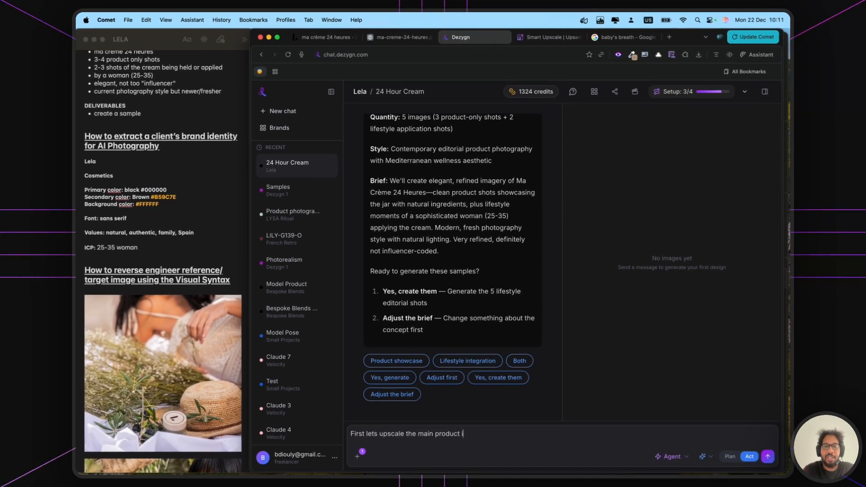
text(mage to 2)
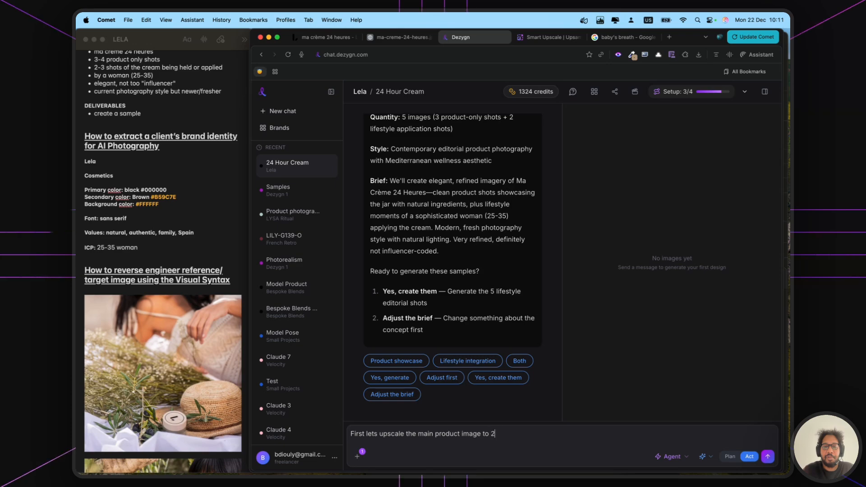
text(k or something,)
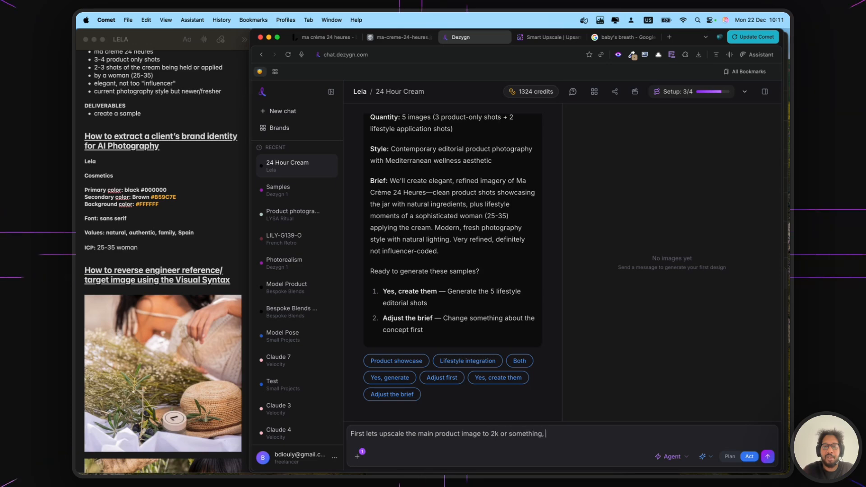
text( keep it on a )
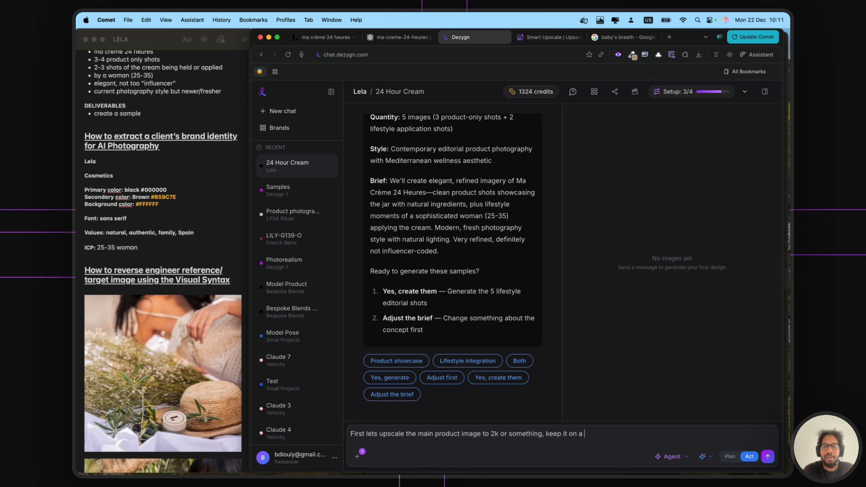
text(white backgrou)
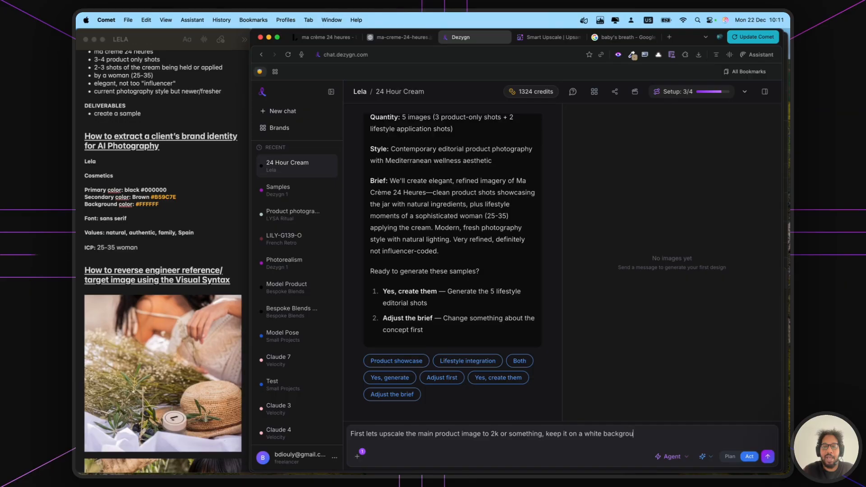
key(BackSpace)
key(BackSpace)
key(BackSpace)
key(BackSpace)
key(BackSpace)
key(BackSpace)
key(BackSpace)
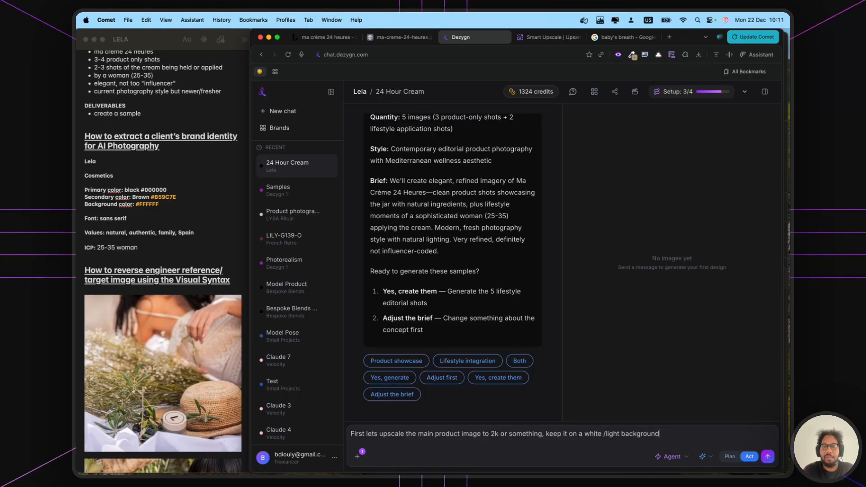
text(ry to do like 3)
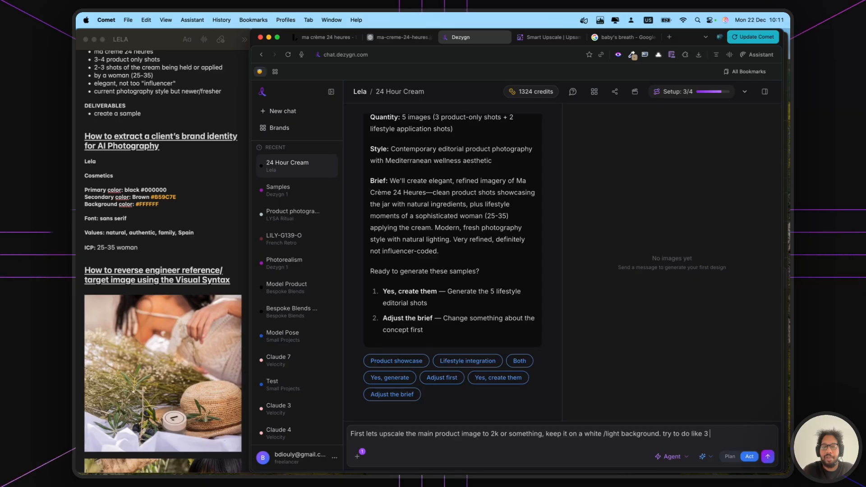
text( concepts, 3 angles)
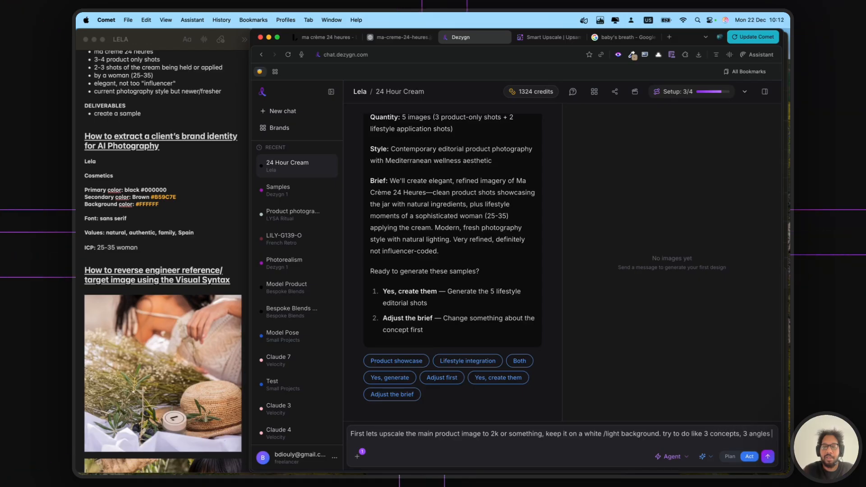
key(Return)
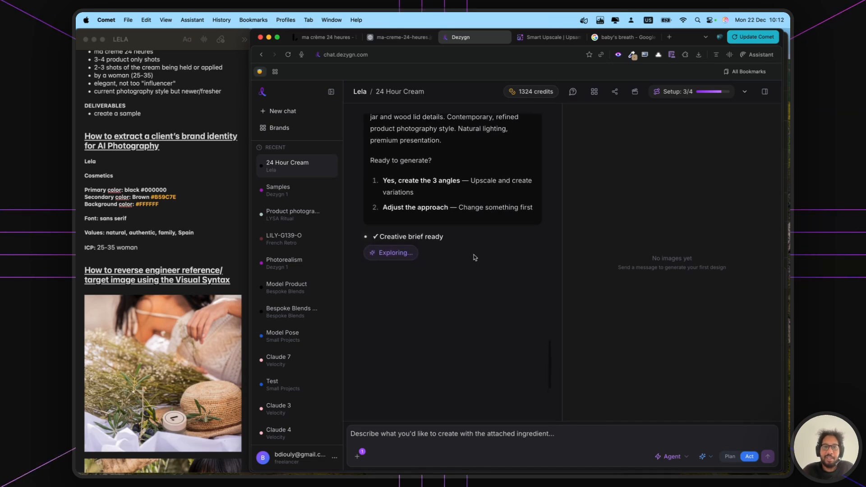
- Scroll through the chat to read the 2K three-angle plan and watch generation progress
scroll(473, 258, up, 5)
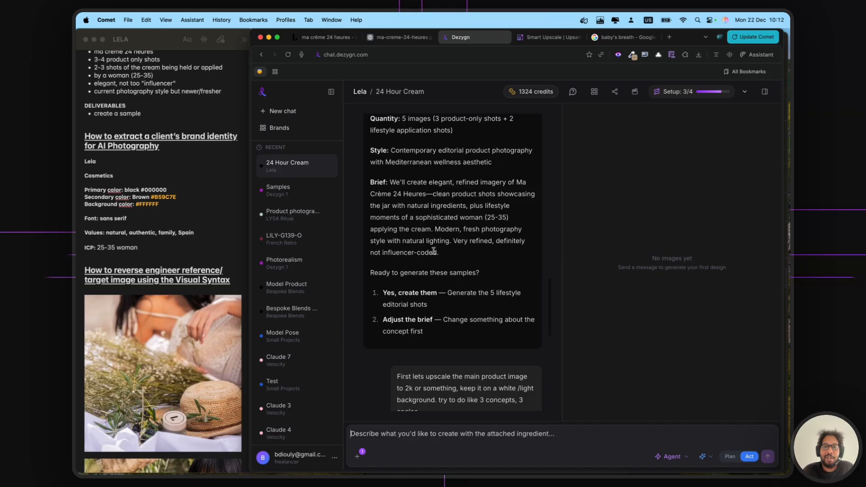
scroll(435, 253, down, 8)
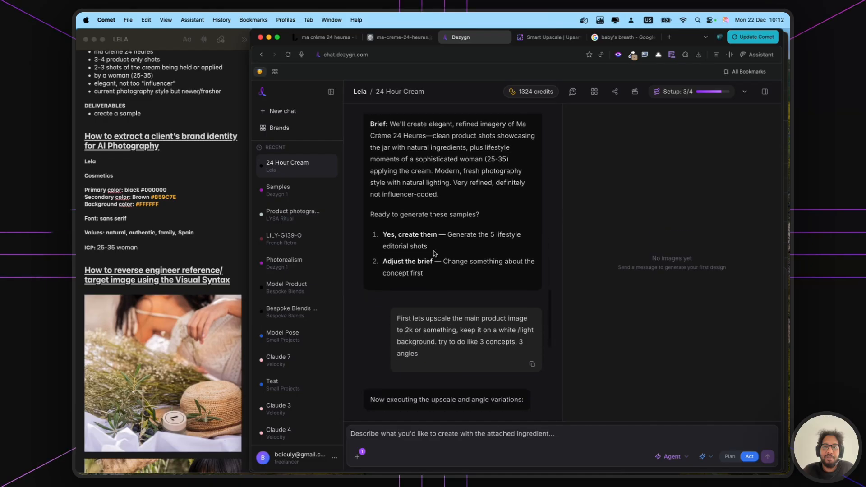
scroll(435, 254, up, 2)
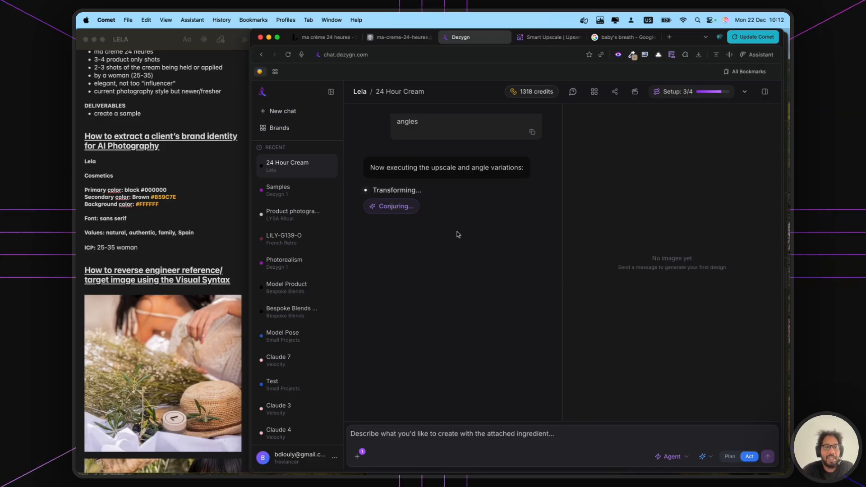
scroll(161, 279, down, 10)
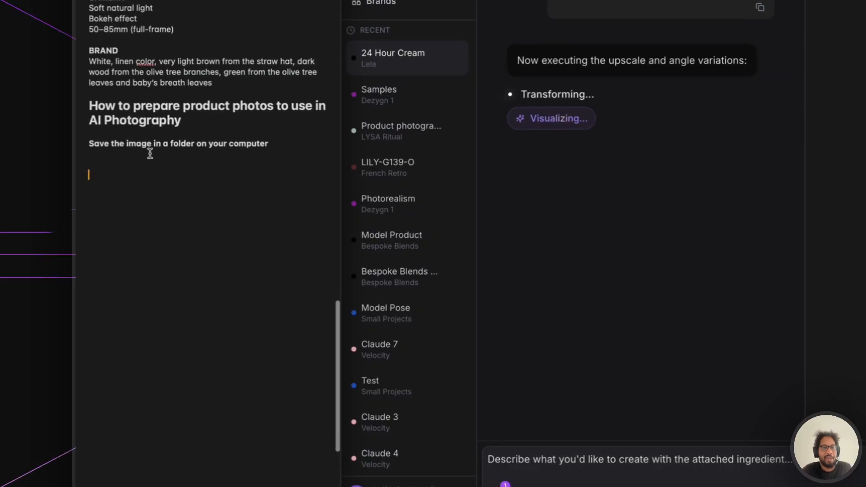
- Overwrite 'Save the image in a folder on your computer' with the upscaled-image tip, at least 1000x1000
triple_click(141, 143)
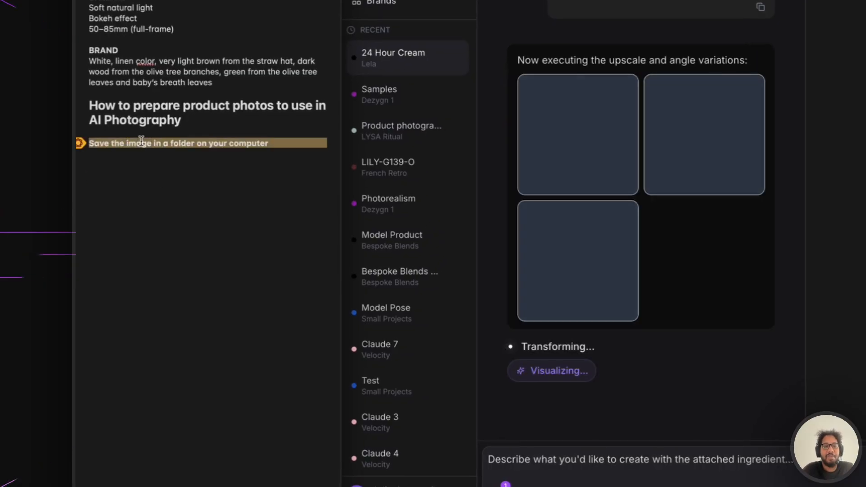
text(Make s)
text(ure)
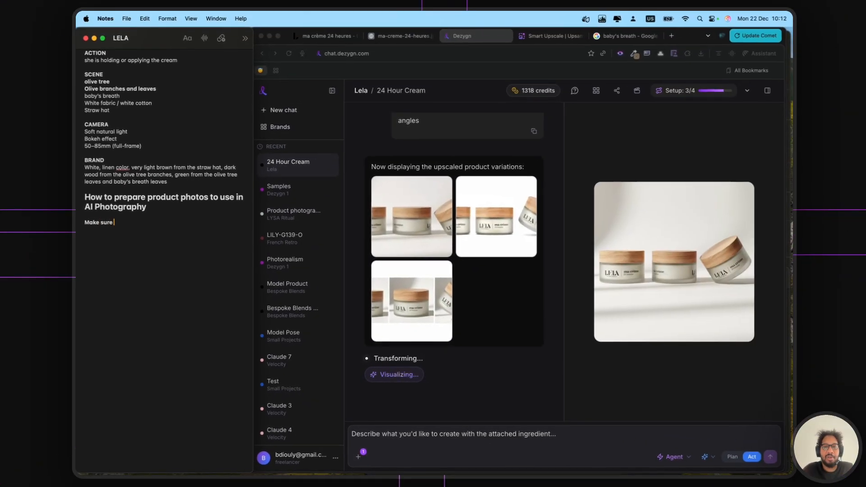
text( you have an upsca)
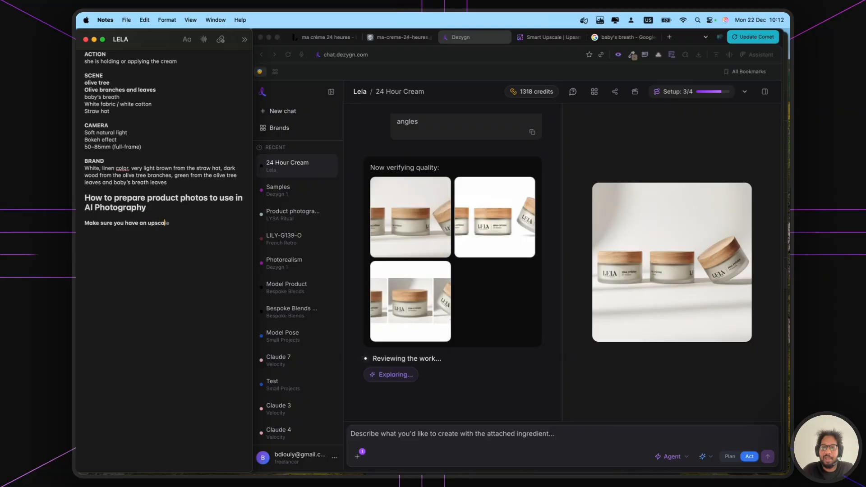
text(led version of the product im)
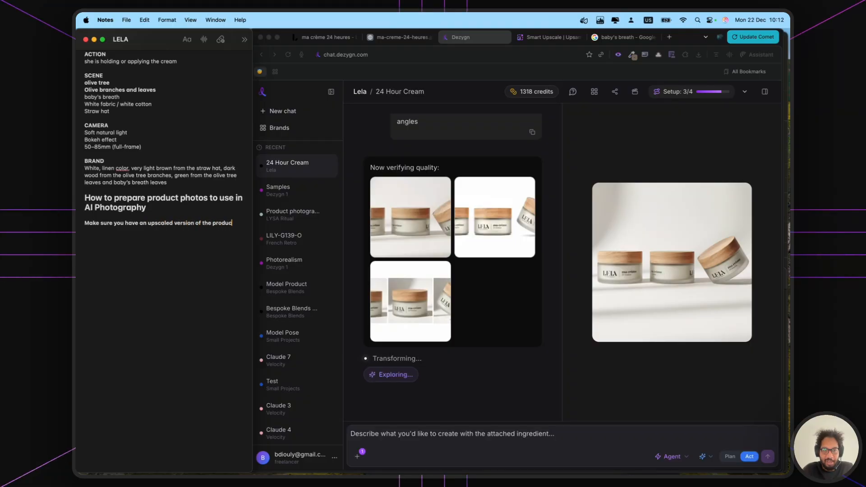
text(age)
key(Return)
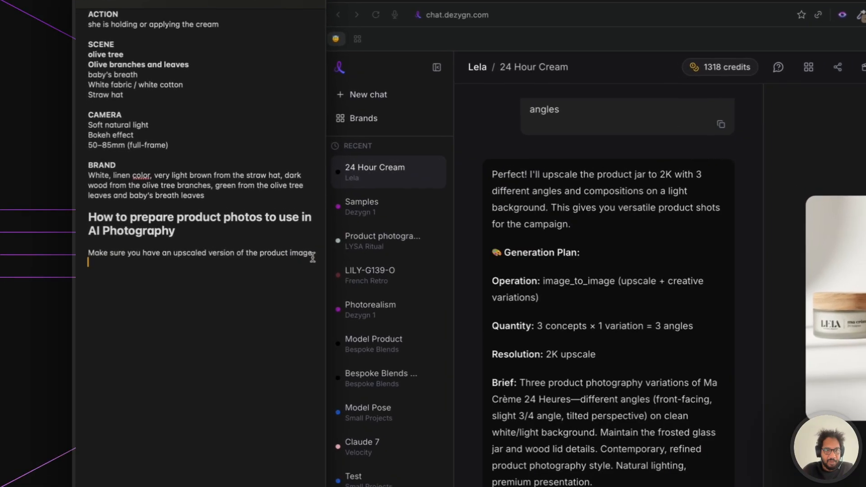
text(duct image of at least 1000x1000)
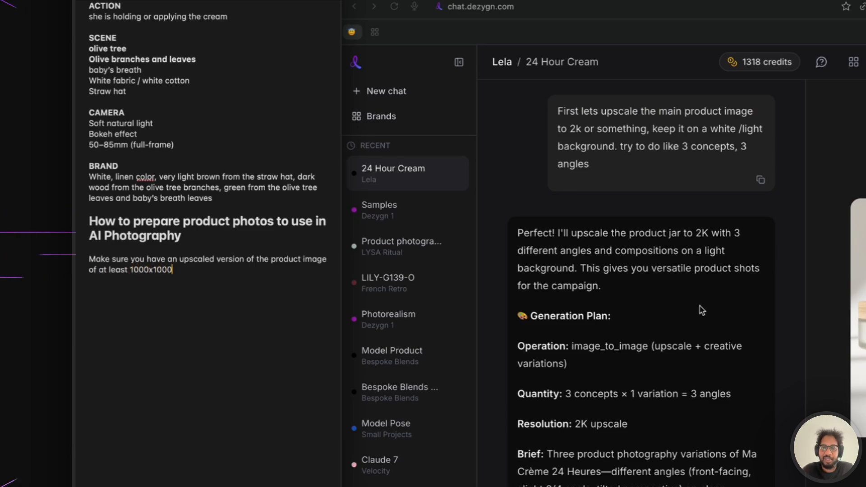
scroll(713, 315, down, 3)
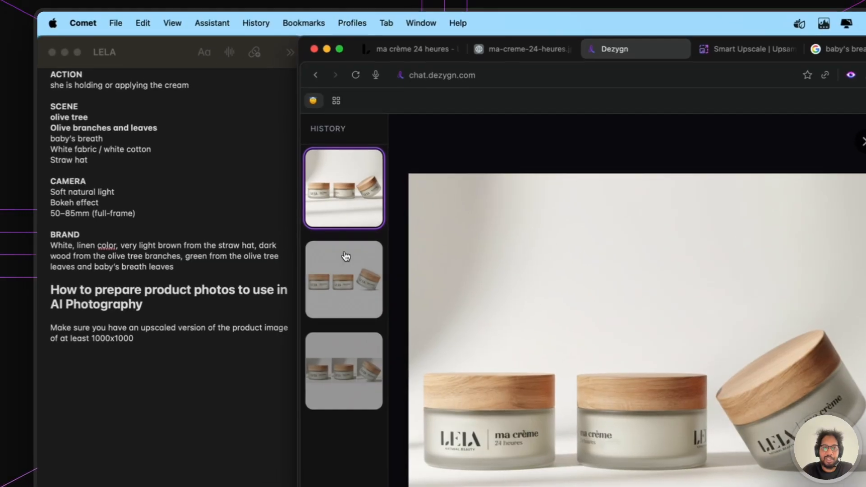
- Flip through the three generated jar images, then close the viewer back to the chat
click(346, 256)
click(354, 357)
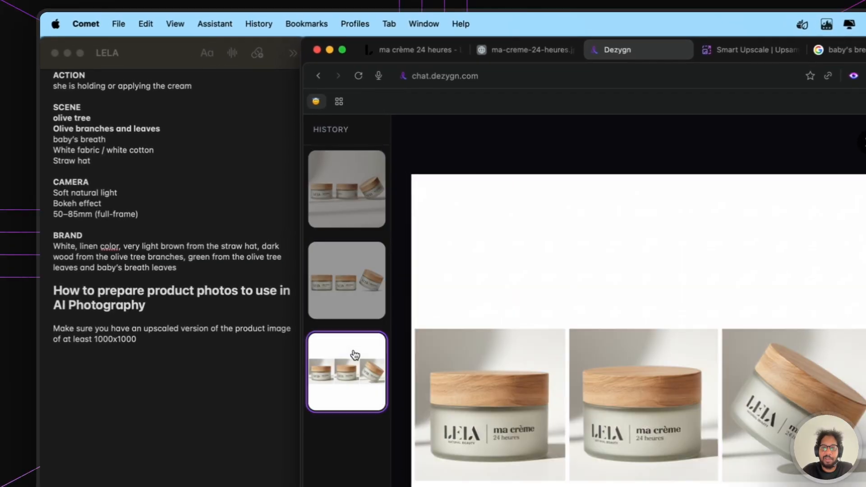
click(348, 300)
click(339, 209)
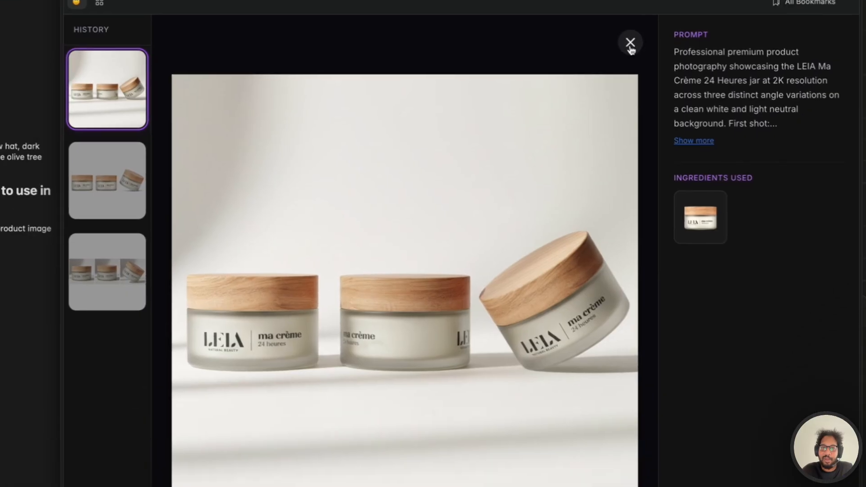
click(584, 144)
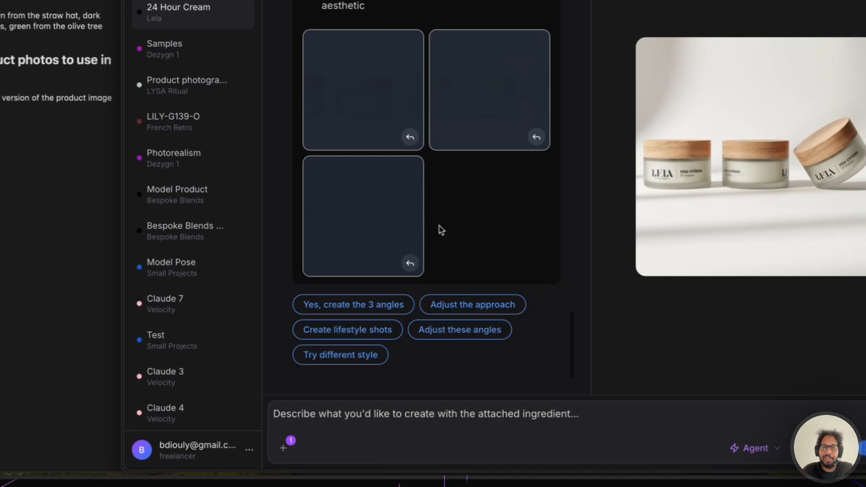
click(375, 420)
- Send 'can u just do one angle per image please instead' to the chat
text(can u just do one ang)
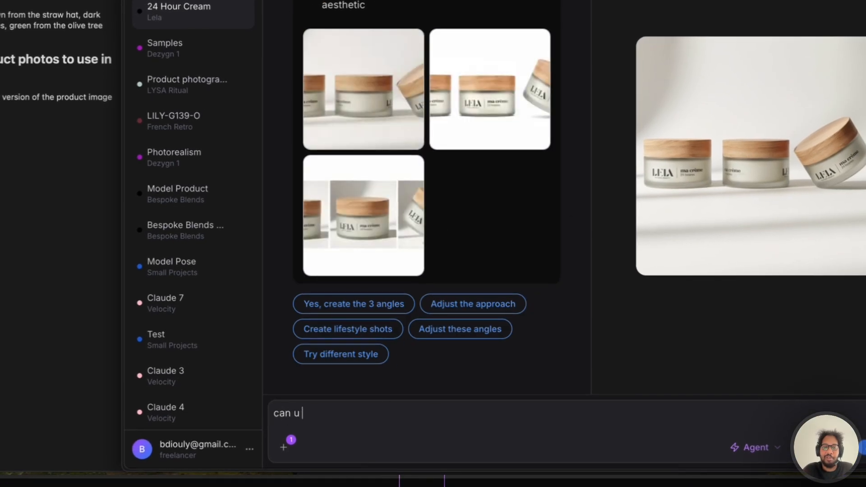
text(le p)
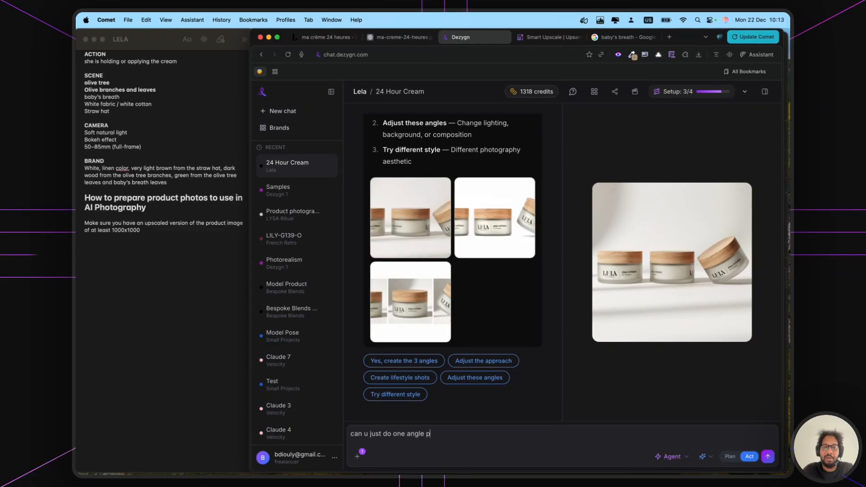
text(er image please i)
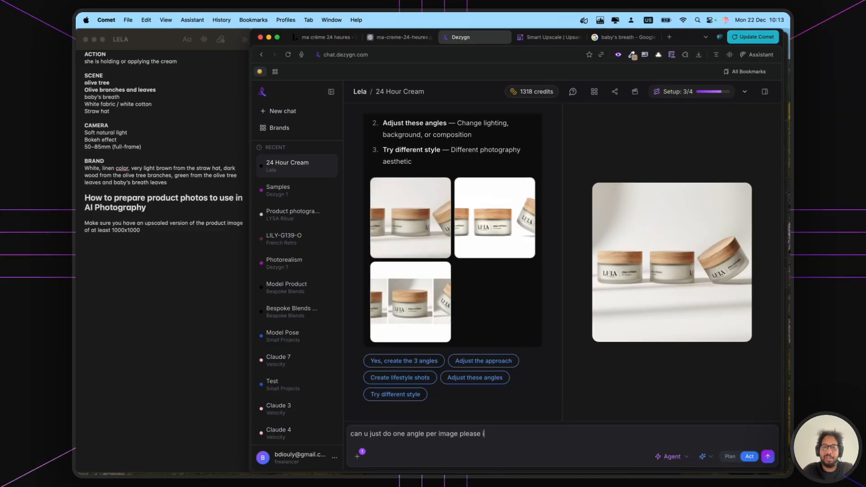
text(nstead)
key(Return)
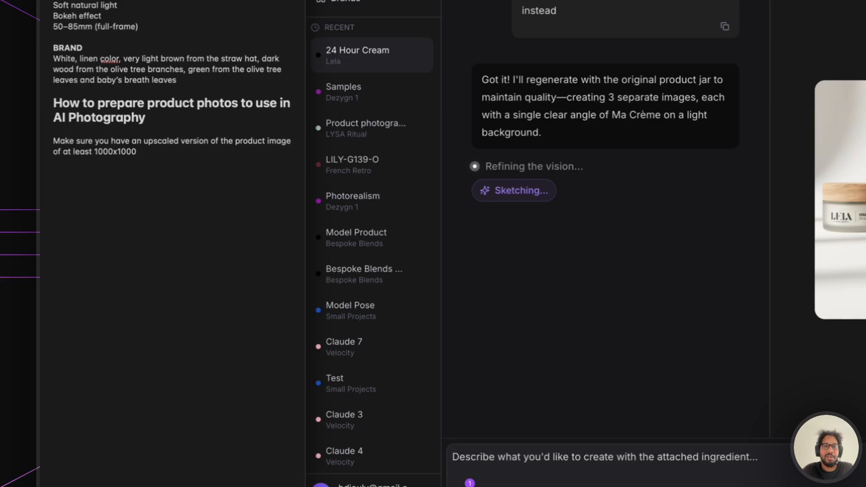
- Quick Look 24-hour-cream.jpg from the Product folder and move the preview over the notes
mouse_move(383, 474)
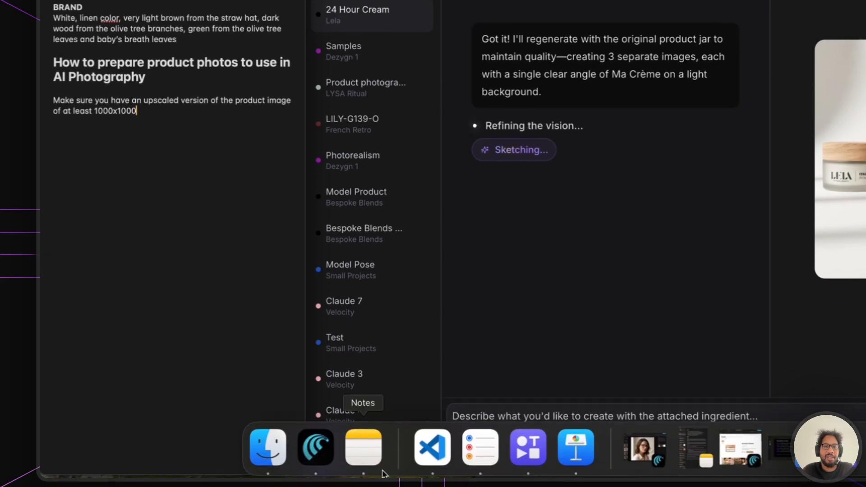
click(269, 458)
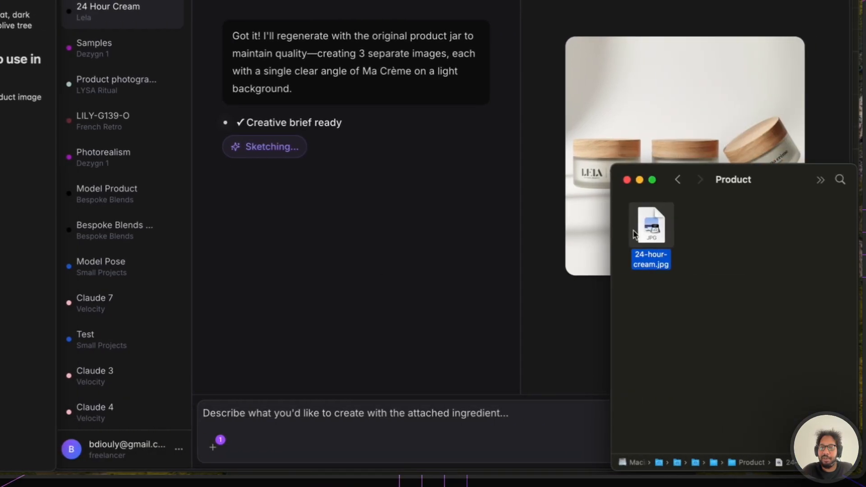
key(space)
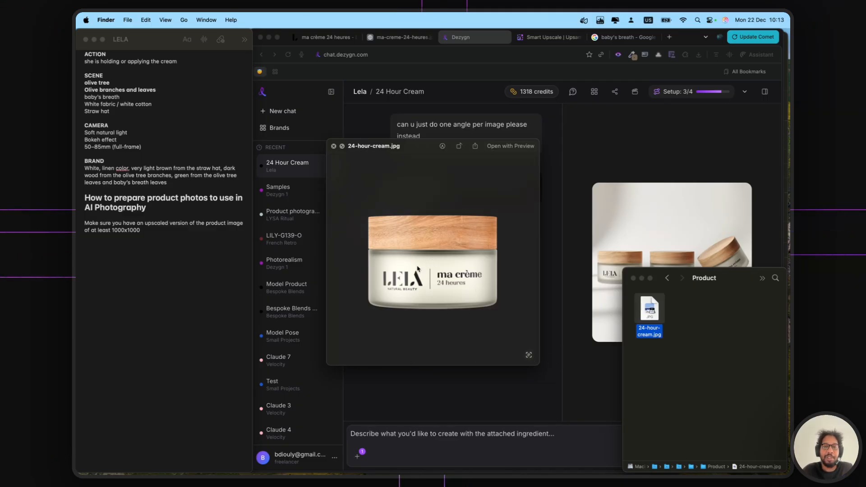
scroll(417, 269, up, 5)
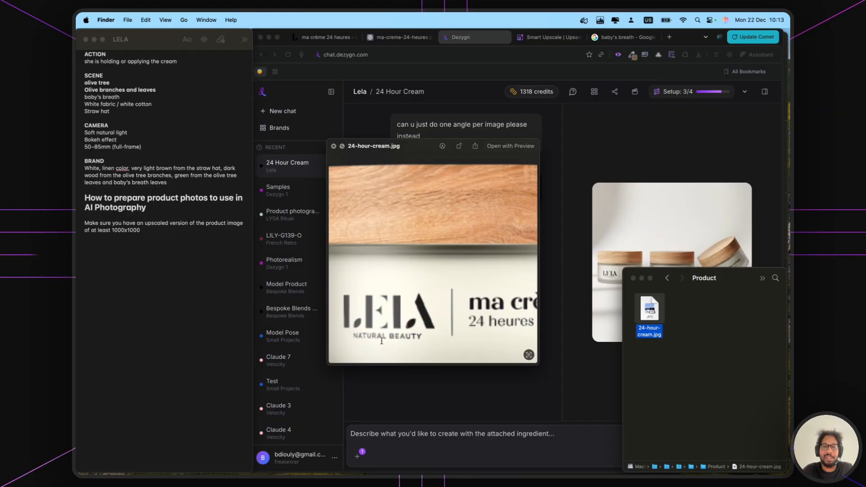
scroll(421, 304, down, 5)
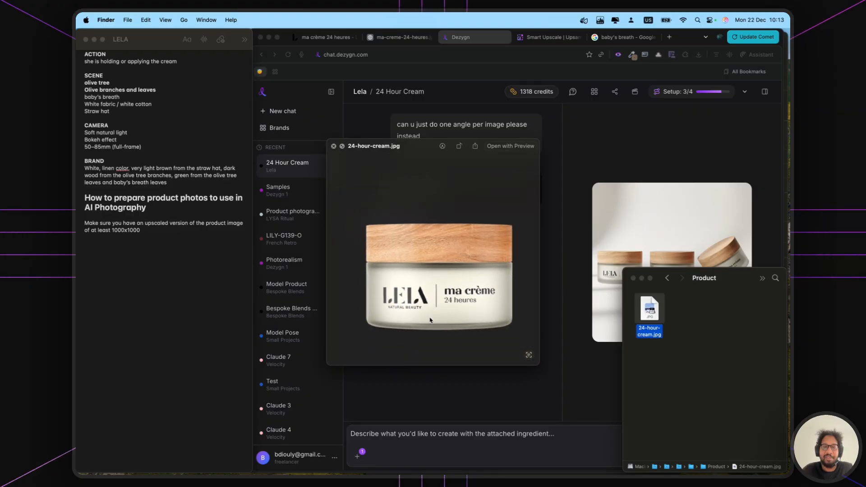
scroll(450, 294, down, 2)
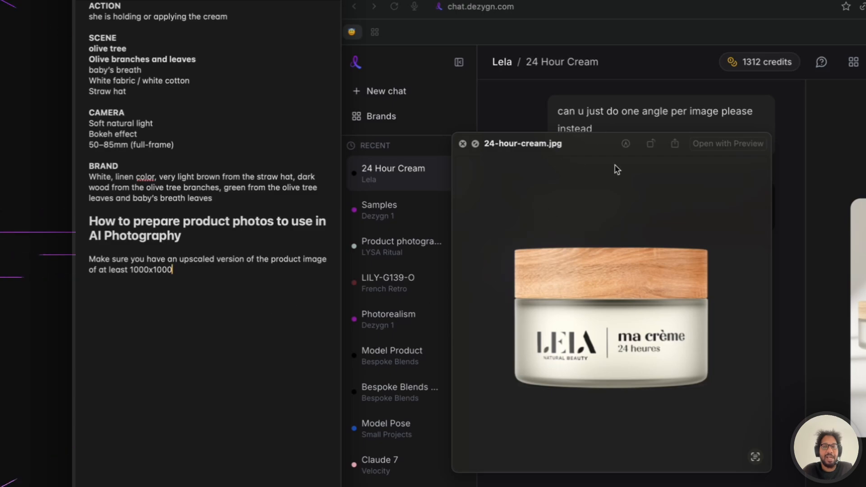
drag(581, 166, 220, 305)
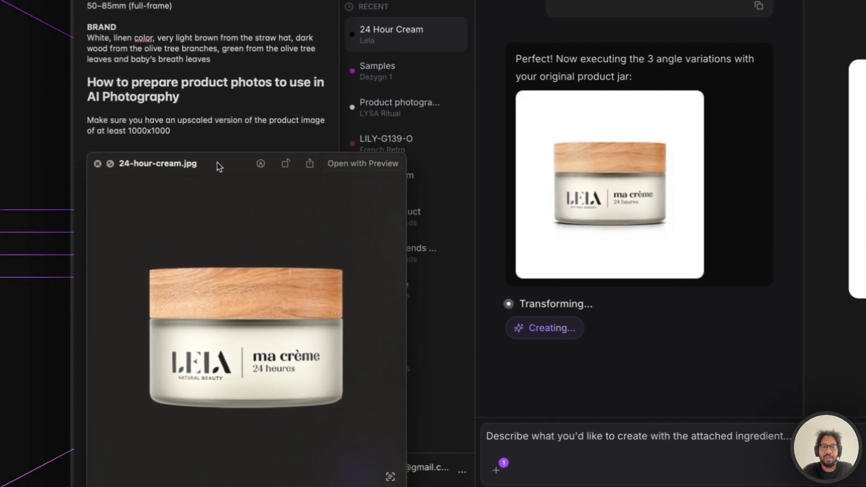
mouse_move(217, 167)
mouse_down()
mouse_move(667, 180)
mouse_move(859, 67)
mouse_move(422, 175)
mouse_move(229, 173)
mouse_up()
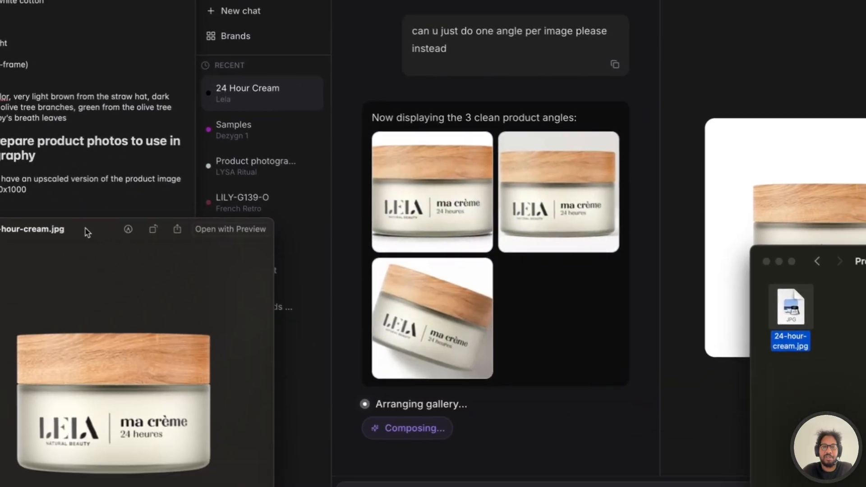
- Move the original photo preview higher and bring it to the front beside Dezygn
click(579, 327)
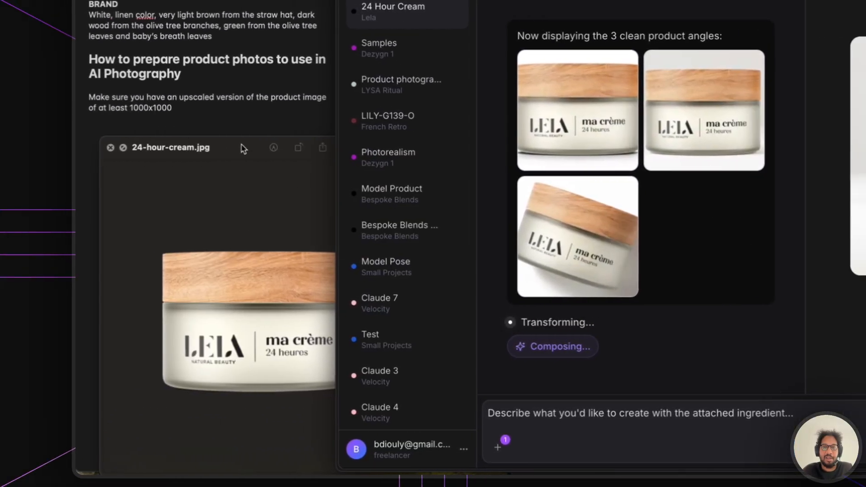
drag(202, 149, 183, 34)
drag(226, 189, 227, 186)
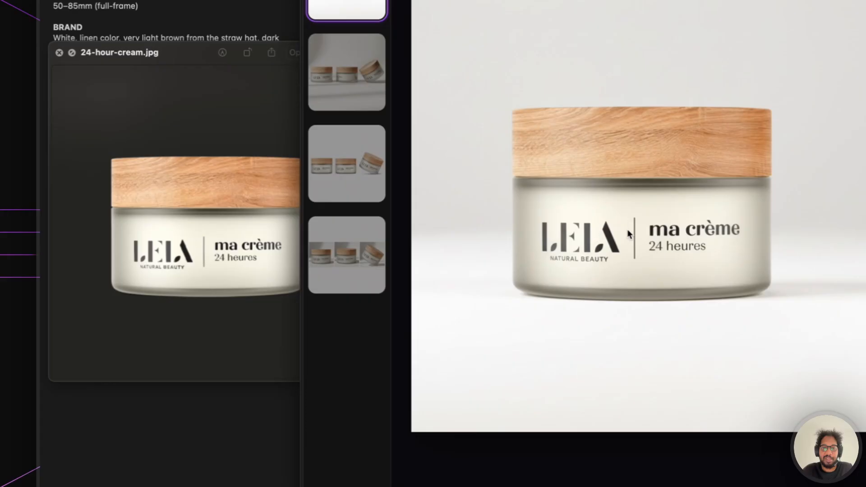
click(201, 250)
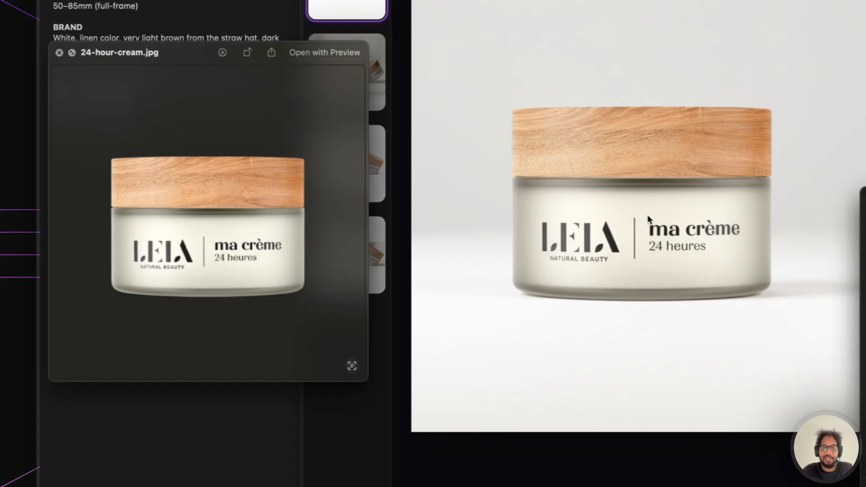
- Copy the single-jar image, download it as Lela_24_Hour_Cream_7579.png, and close the viewer
right_click(668, 215)
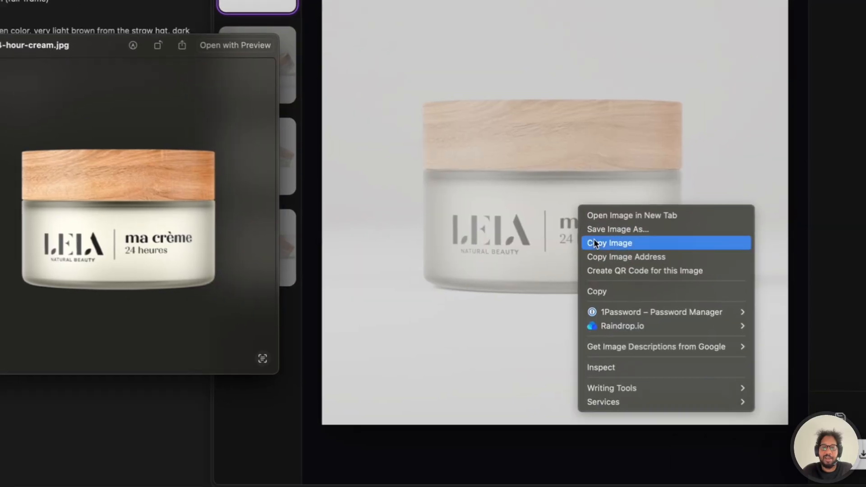
click(690, 249)
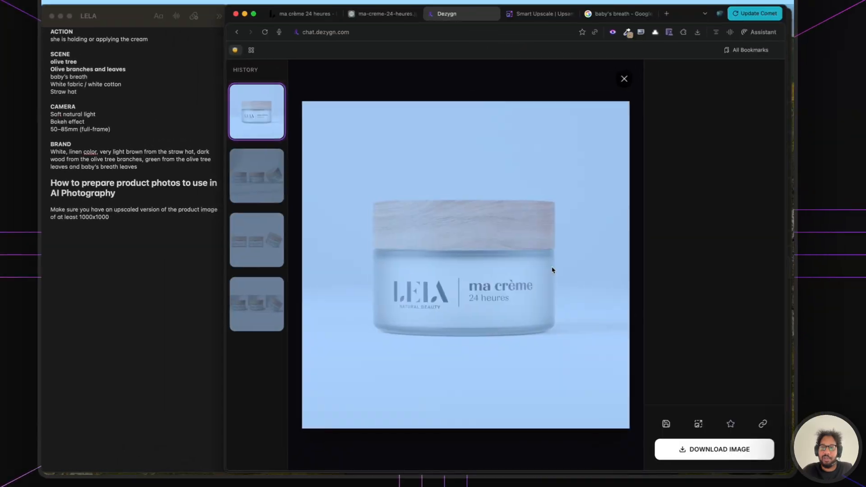
click(714, 450)
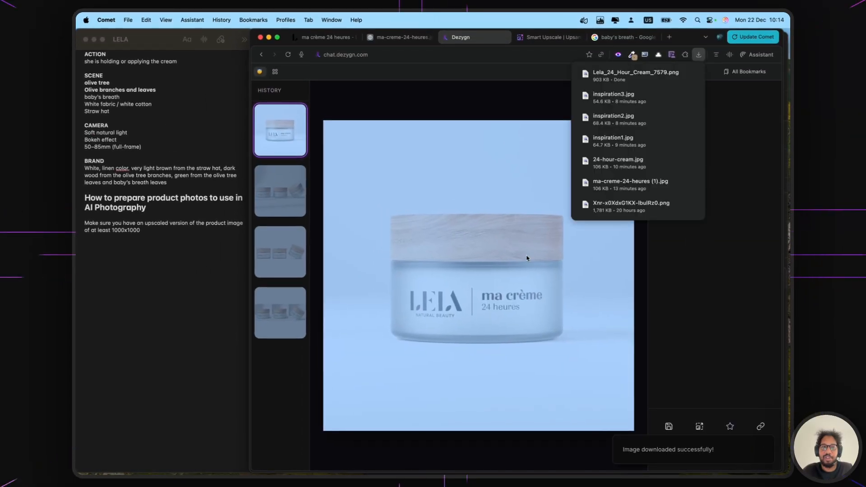
click(317, 366)
scroll(386, 199, up, 2)
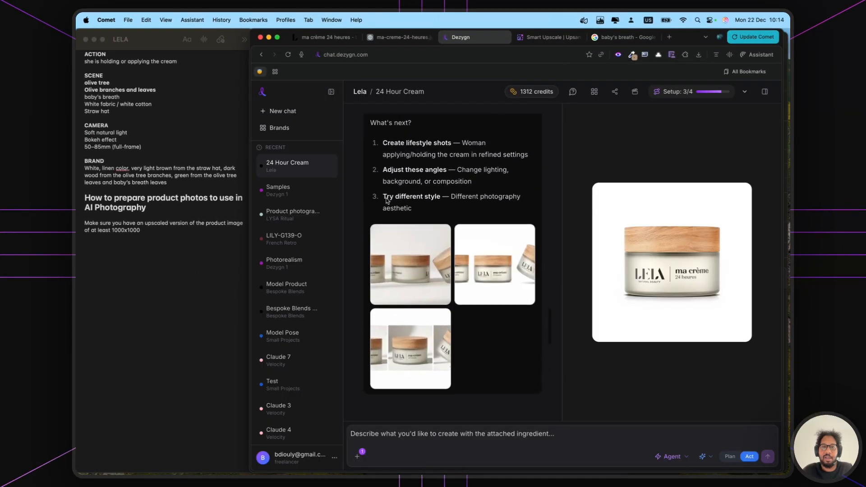
- Compare the three-jar image with the original jar at 170%, then download it as Lela_24_Hour_Cream_3569.png
click(479, 294)
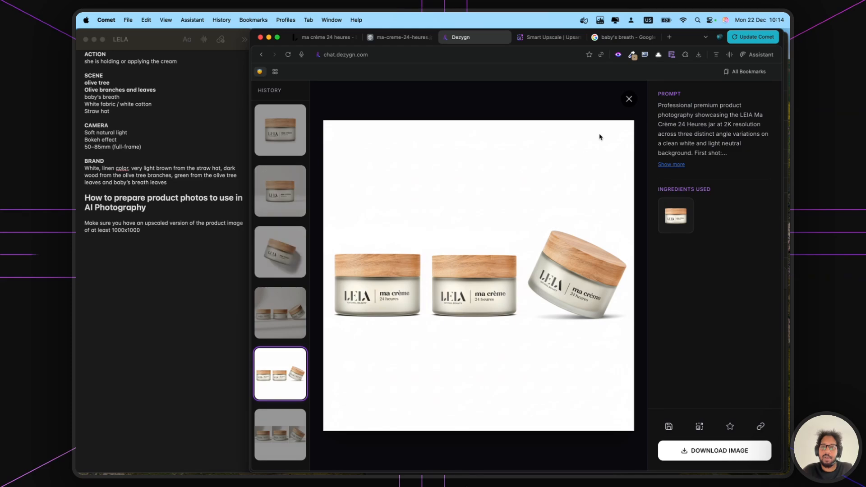
click(628, 100)
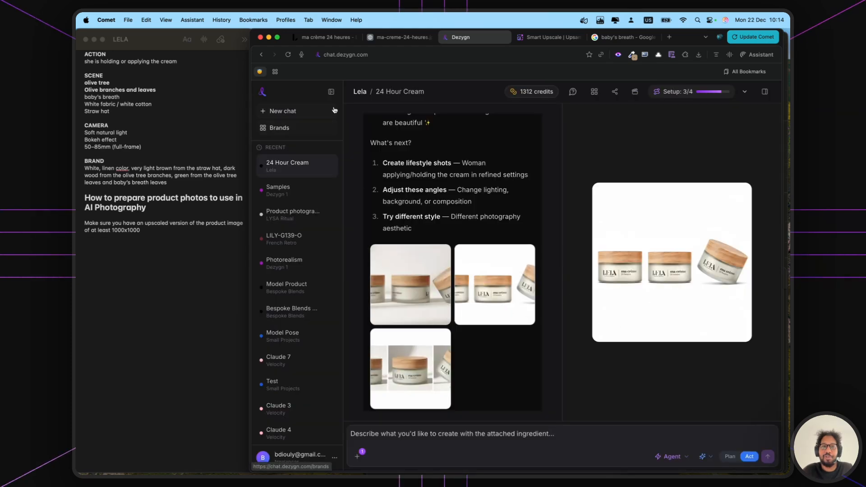
click(765, 92)
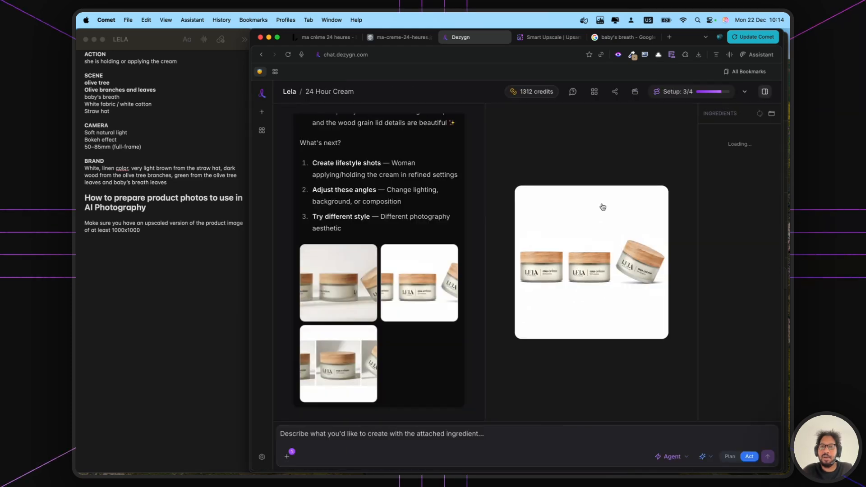
click(721, 147)
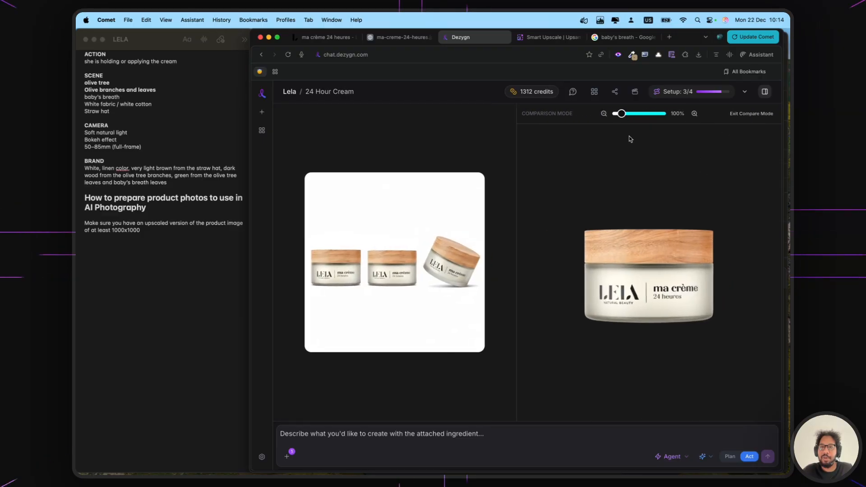
mouse_move(622, 115)
mouse_down()
mouse_move(635, 117)
mouse_move(625, 116)
mouse_up()
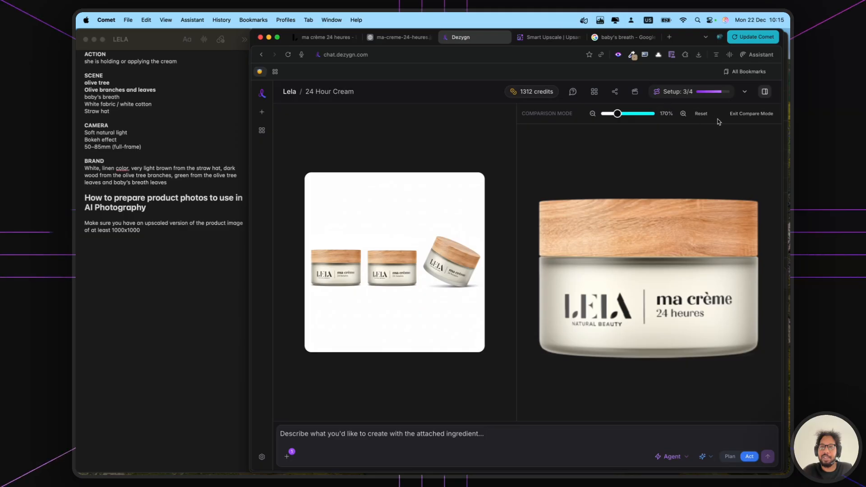
click(733, 113)
click(698, 54)
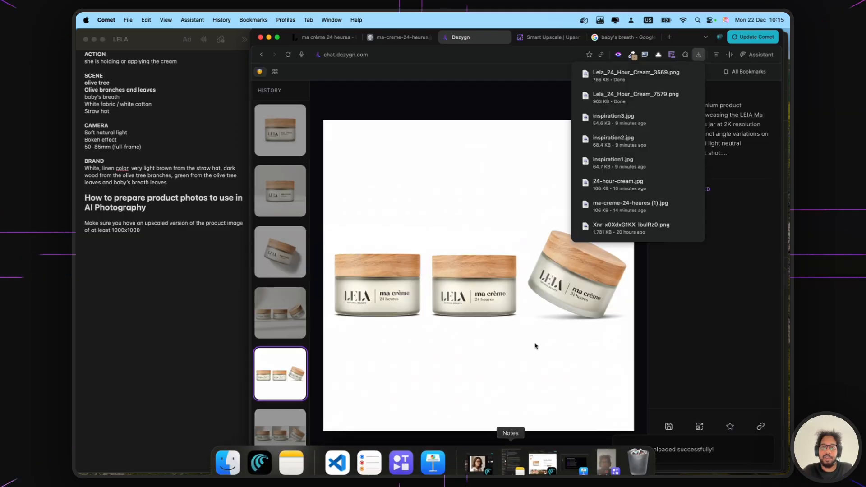
click(511, 462)
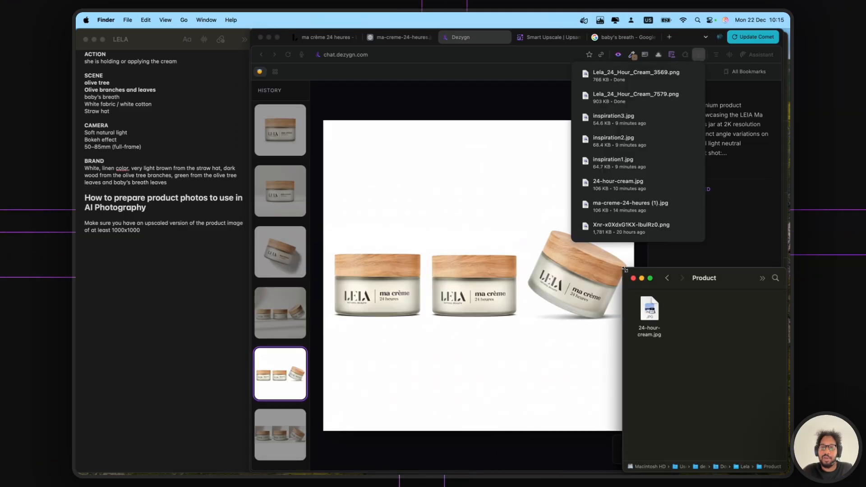
drag(624, 269, 421, 206)
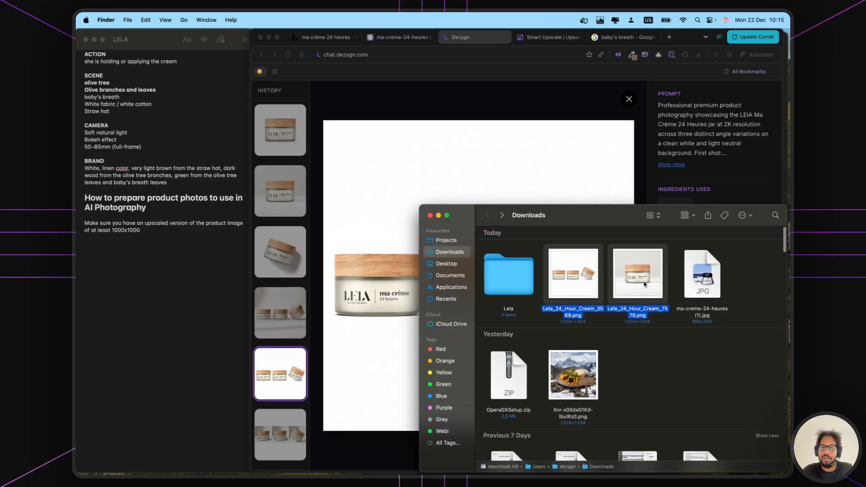
drag(644, 284, 505, 280)
double_click(512, 280)
drag(606, 261, 500, 249)
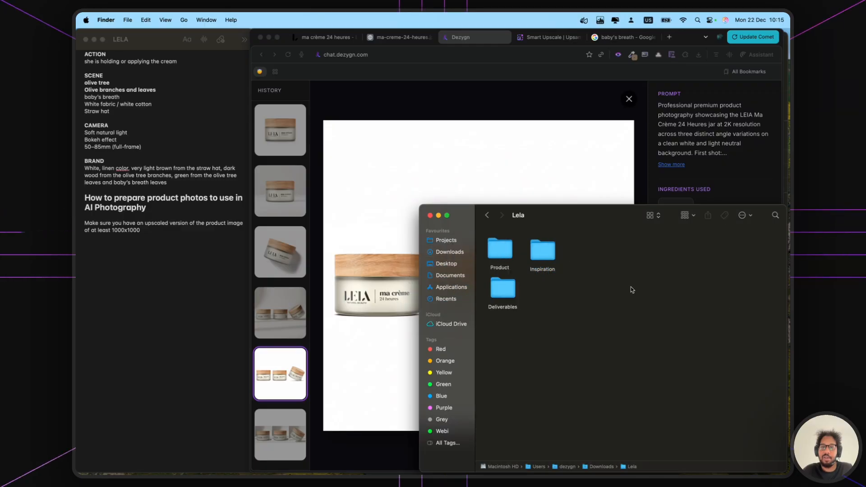
click(581, 169)
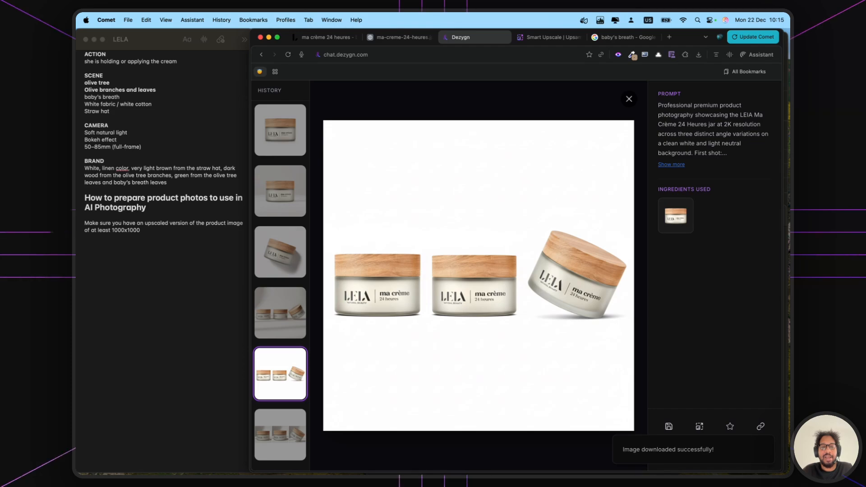
click(228, 453)
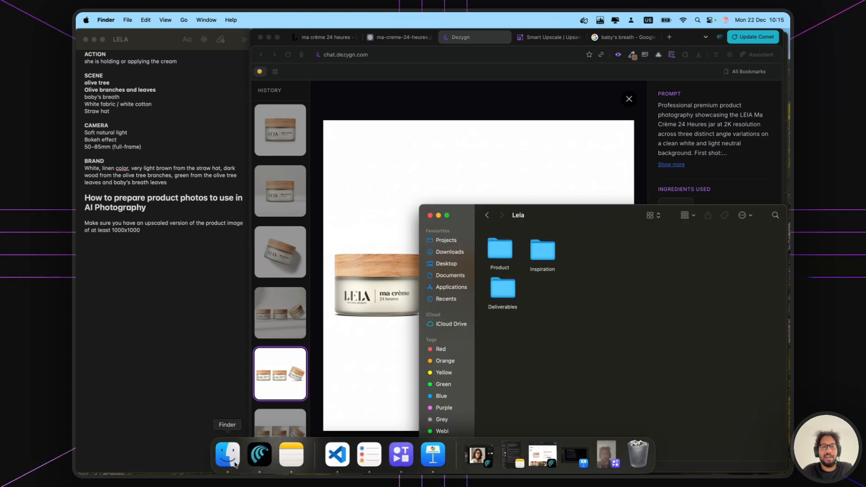
double_click(500, 248)
click(546, 250)
key(space)
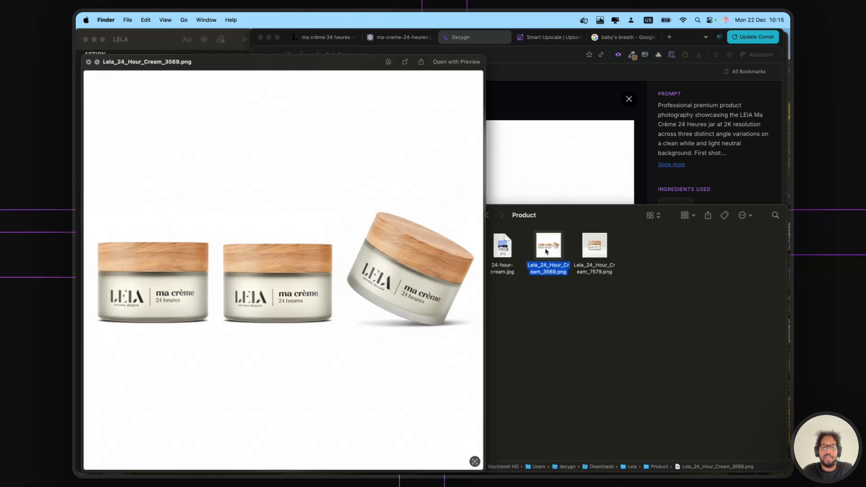
key(Right)
key(Left)
key(Left)
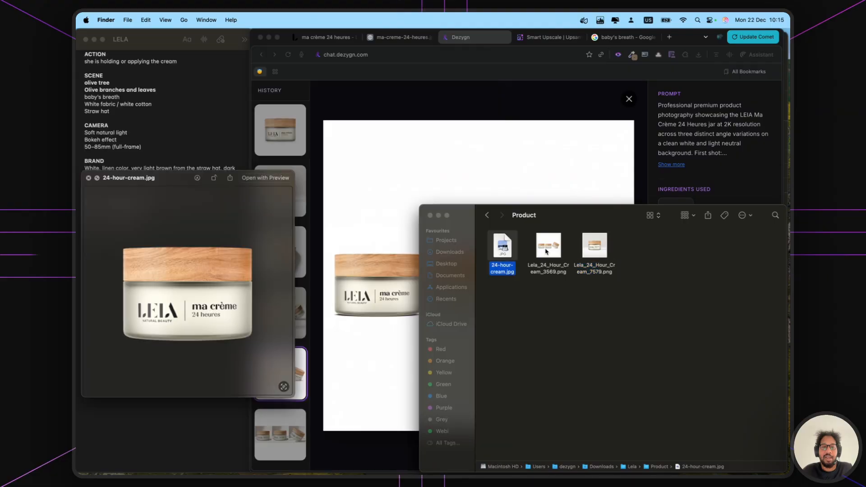
key(Right)
key(Right)
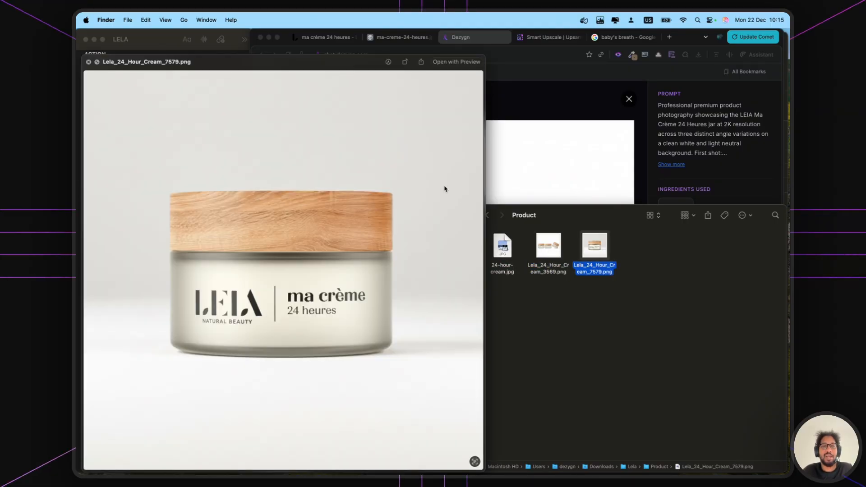
key(space)
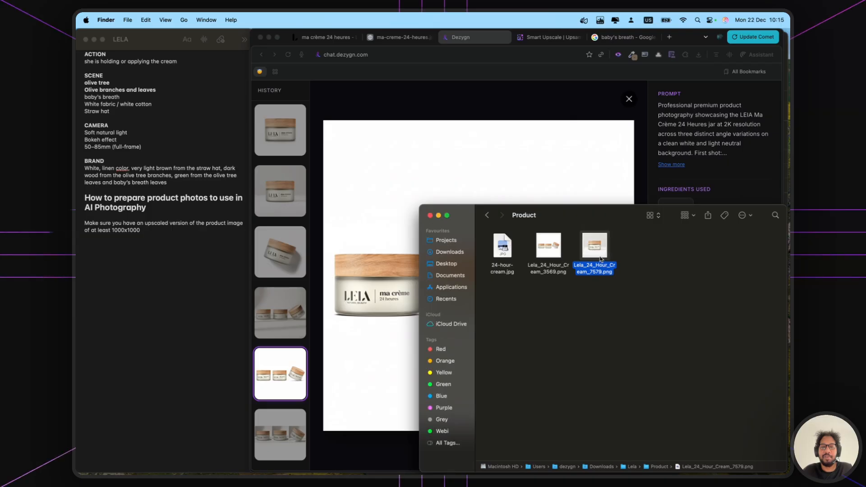
click(550, 247)
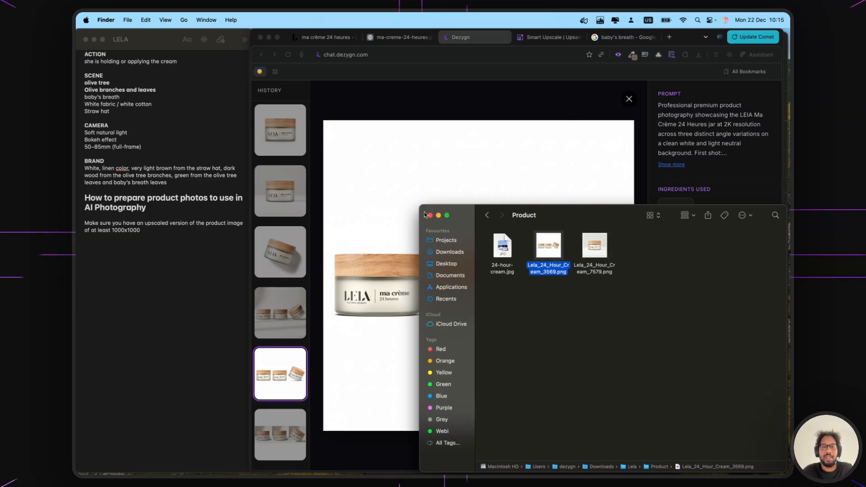
click(384, 217)
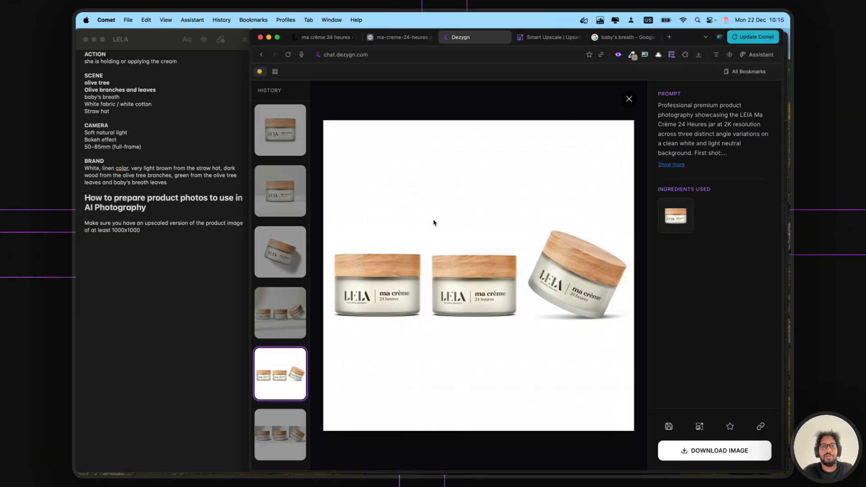
- Reword the upscaling tip in the LELA note to 'Upscale to at least 1000x1000px'
click(214, 255)
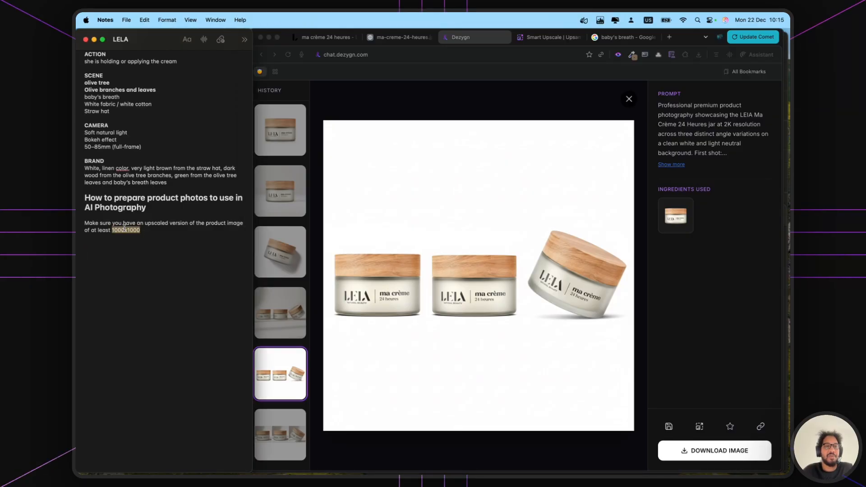
double_click(83, 228)
drag(85, 224, 88, 230)
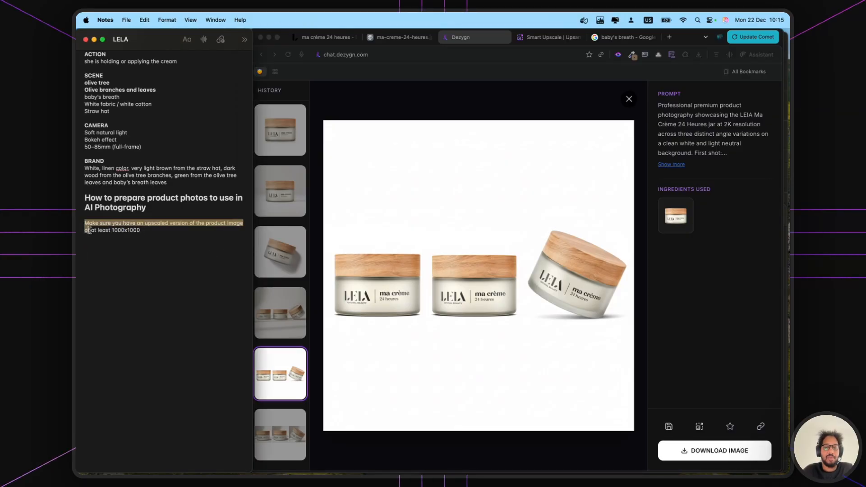
text(Upscale to)
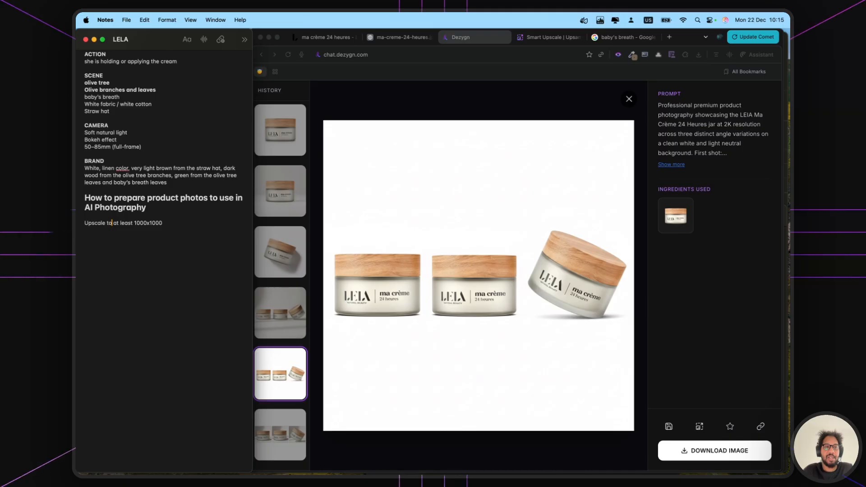
text(px)
- Add the tip line 'Make sure if any text its readable' below it
click(208, 258)
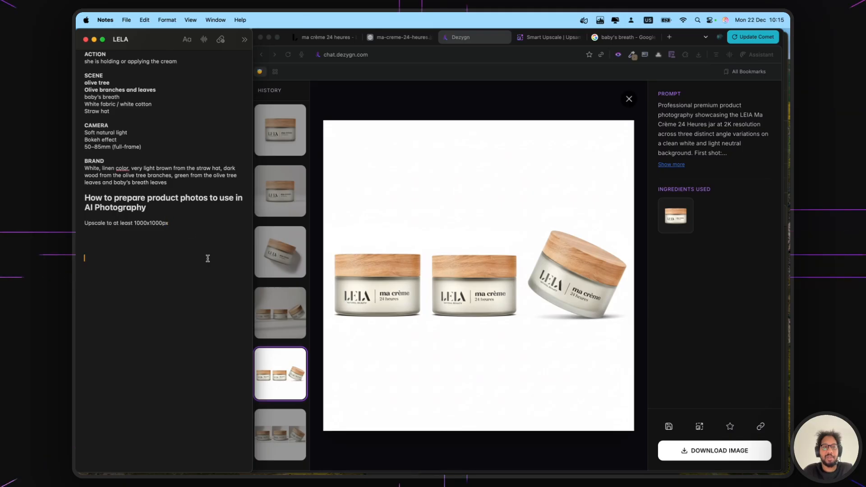
text(Make sure )
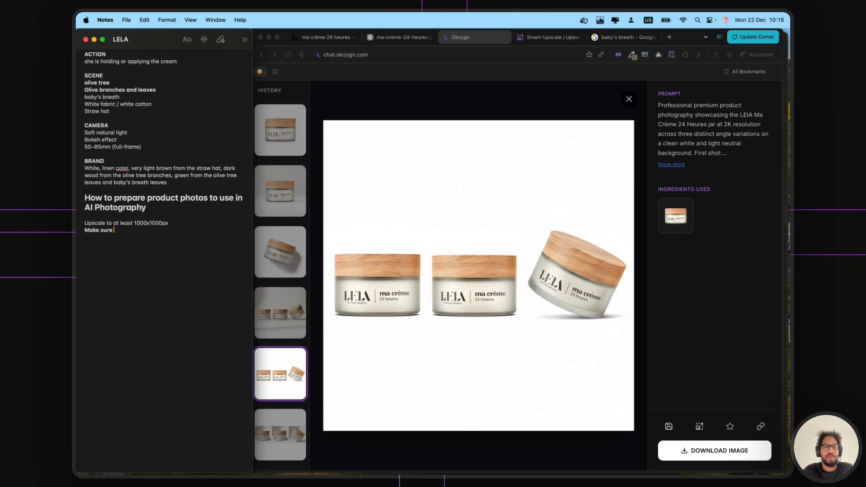
text(if any text its)
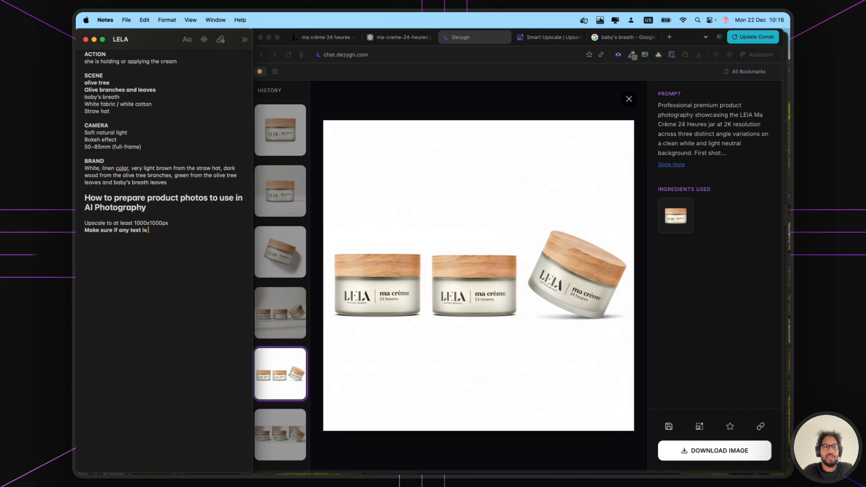
key(BackSpace)
text(ts reaso)
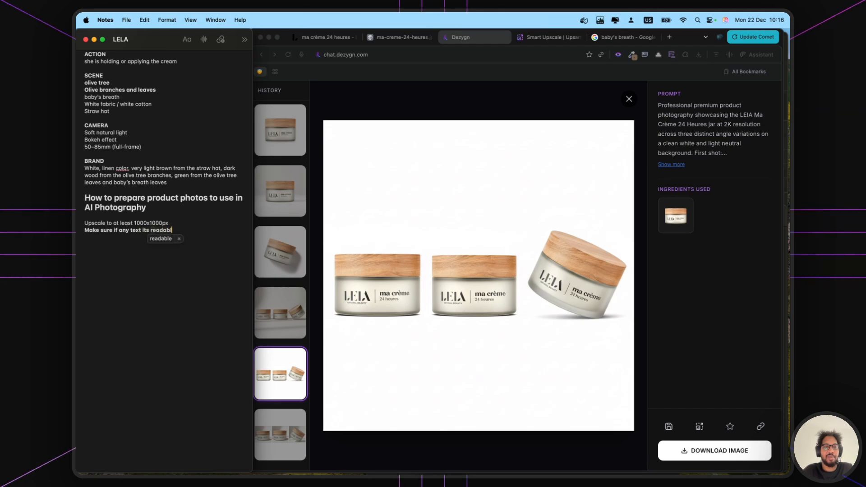
triple_click(165, 227)
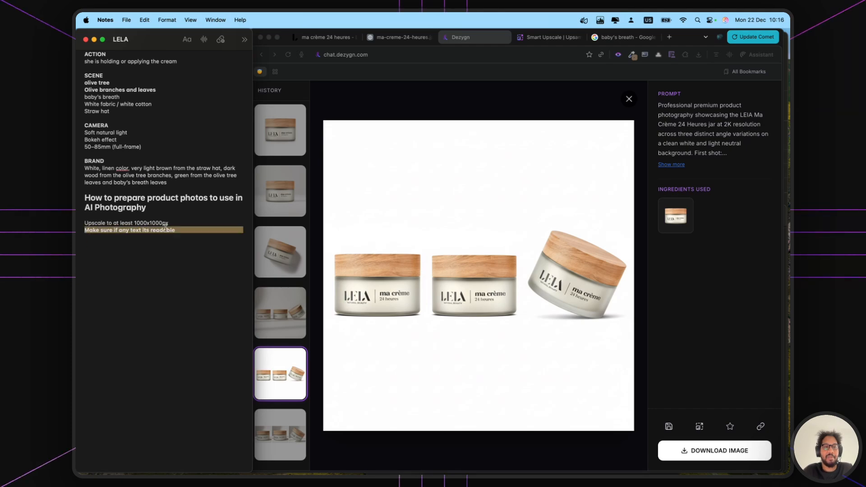
- Add an unbolded tip line 'Save these upscaled images in a folder'
click(106, 253)
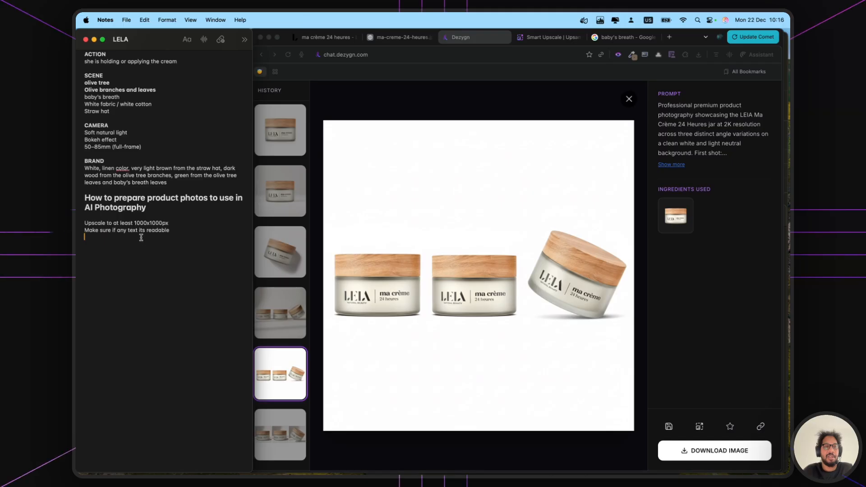
text(Save these u)
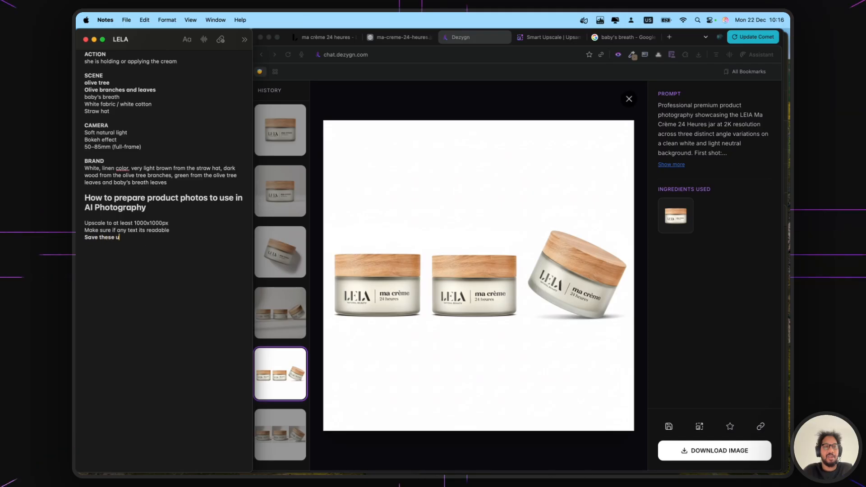
text(pscaled images in a)
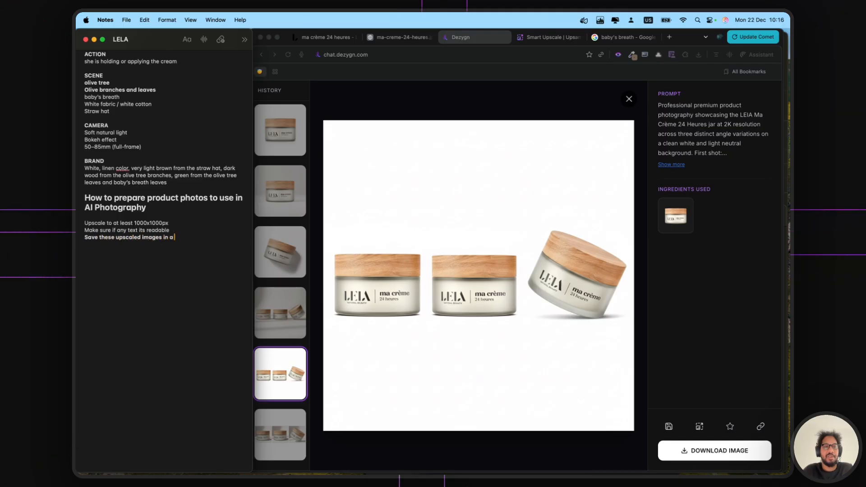
text( folder)
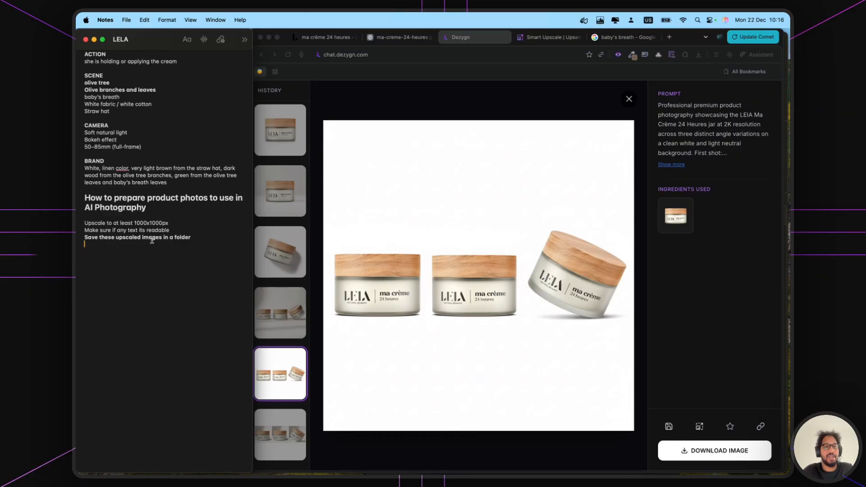
triple_click(153, 237)
key(super+b)
click(153, 250)
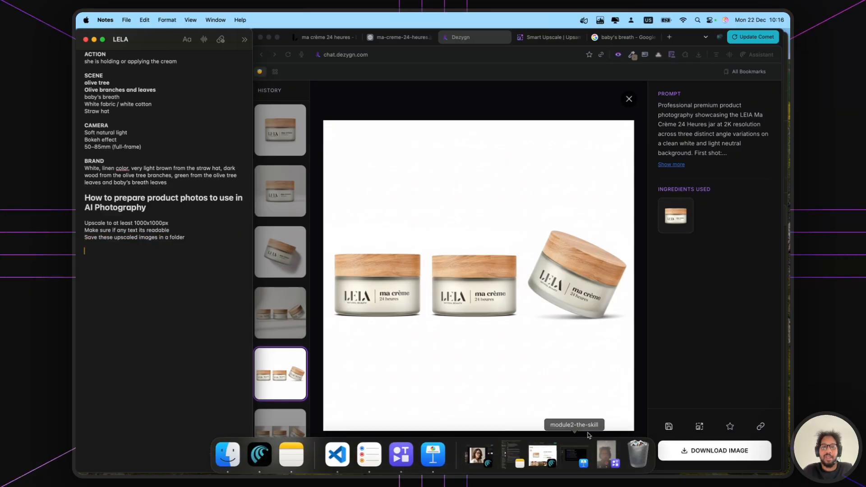
- Close the enlarged image and review the note's outline, selecting item 5 about creating AI photography
click(629, 103)
click(629, 100)
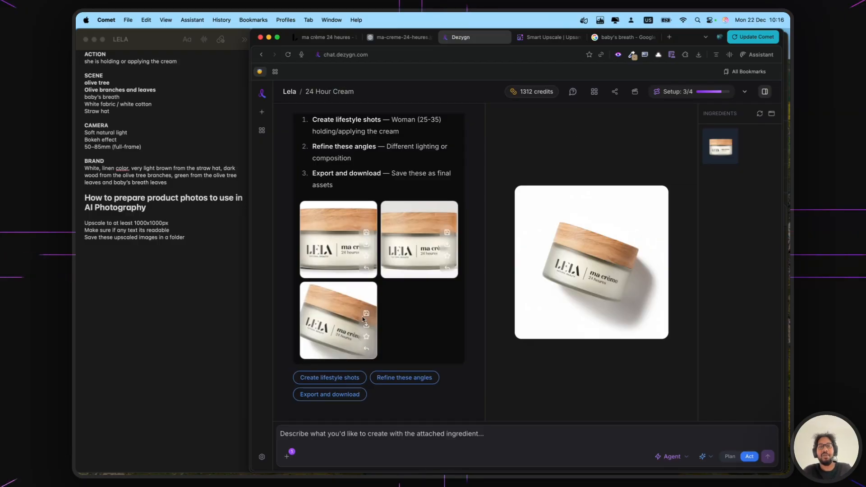
scroll(172, 201, up, 10)
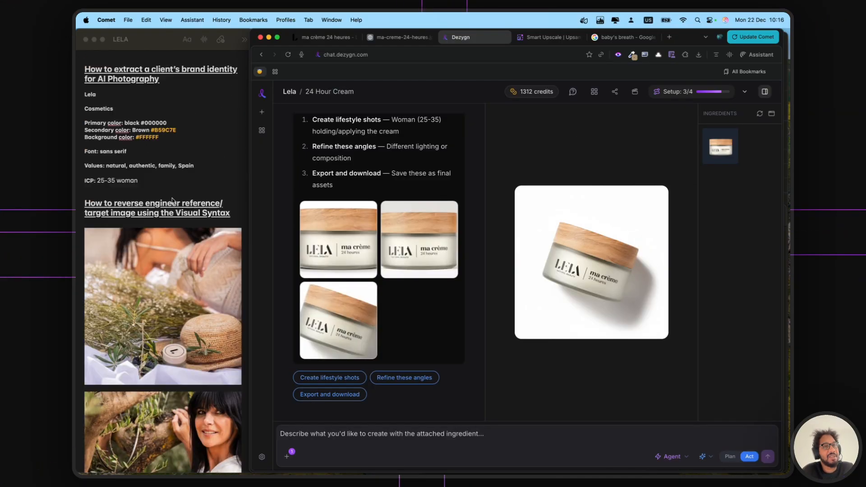
scroll(171, 201, up, 10)
double_click(130, 113)
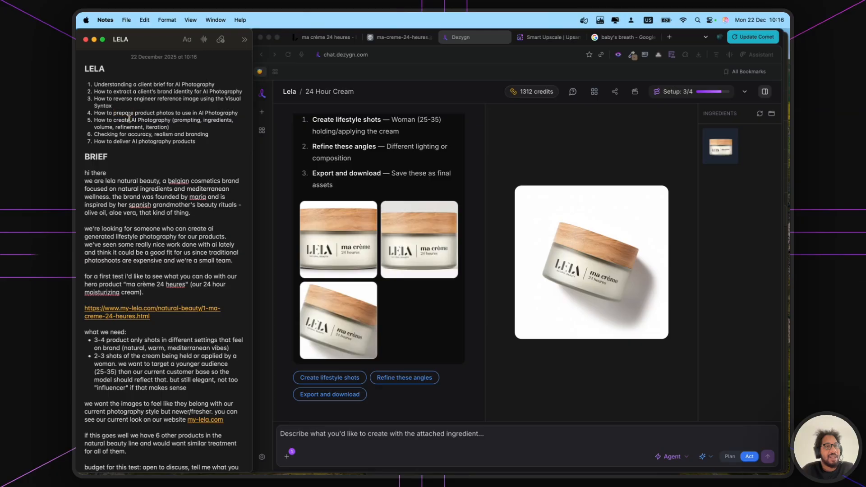
triple_click(129, 118)
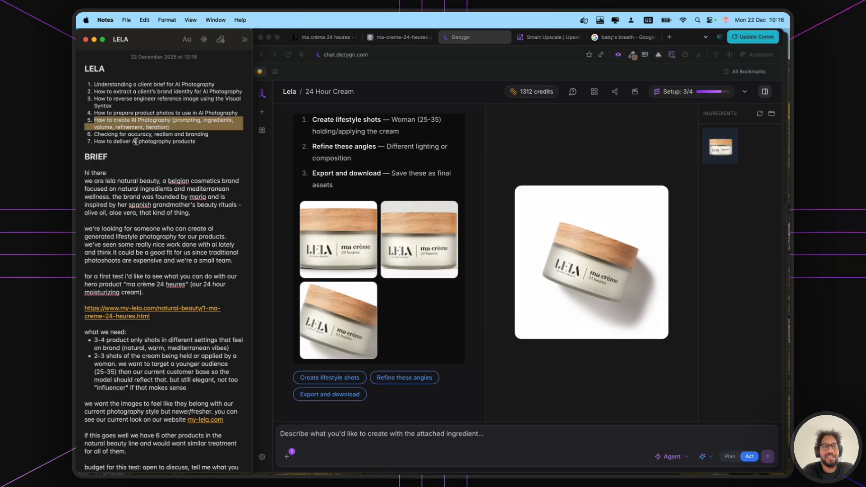
scroll(135, 137, down, 3)
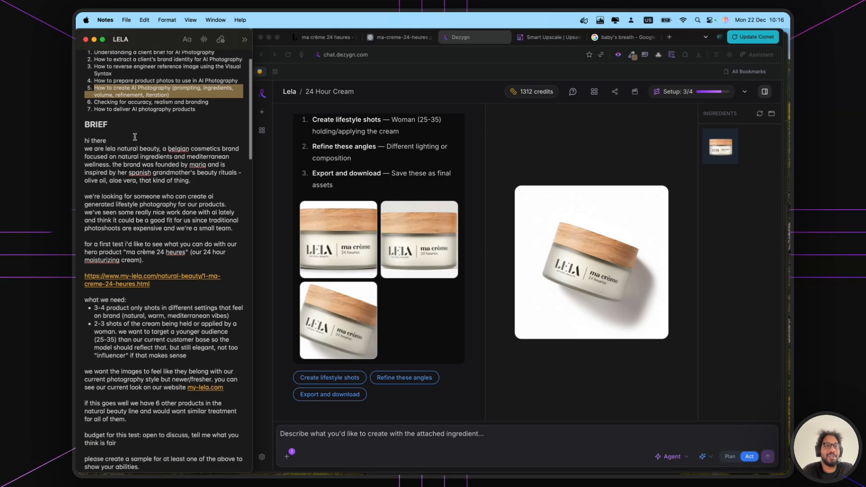
scroll(135, 137, down, 2)
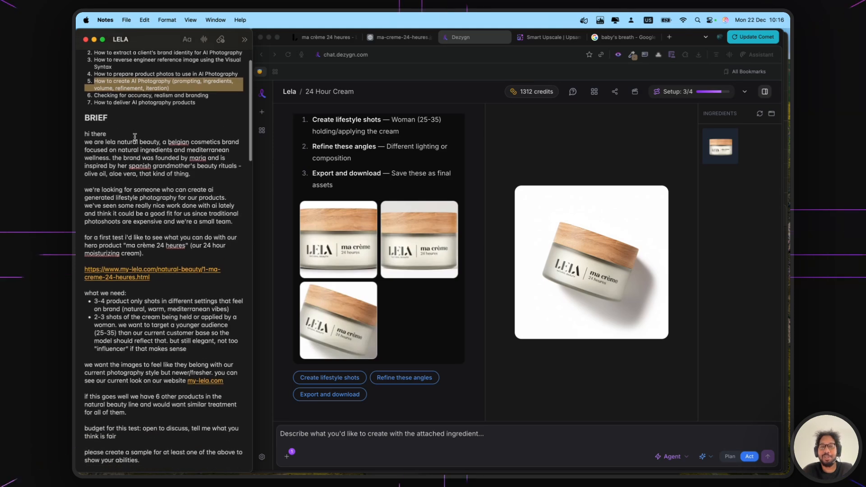
scroll(135, 137, down, 1)
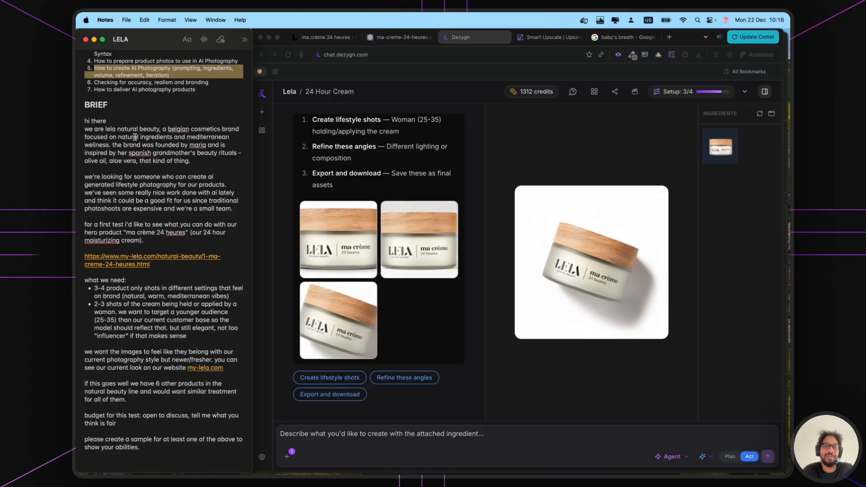
scroll(134, 137, down, 2)
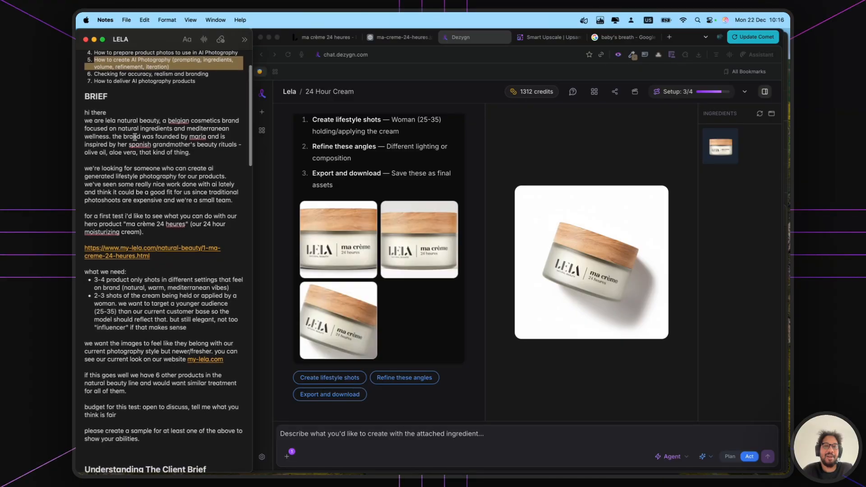
scroll(135, 137, down, 20)
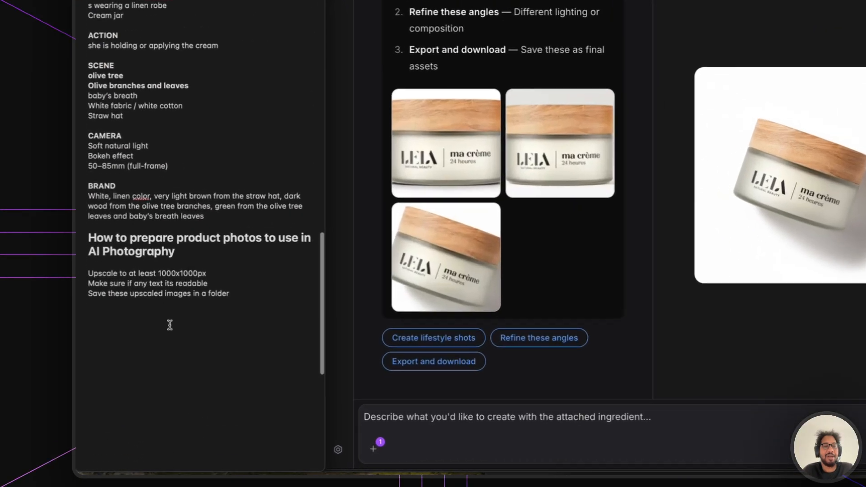
- Add a 'Product Description' heading to the note and paste the cream's short description under it
click(142, 381)
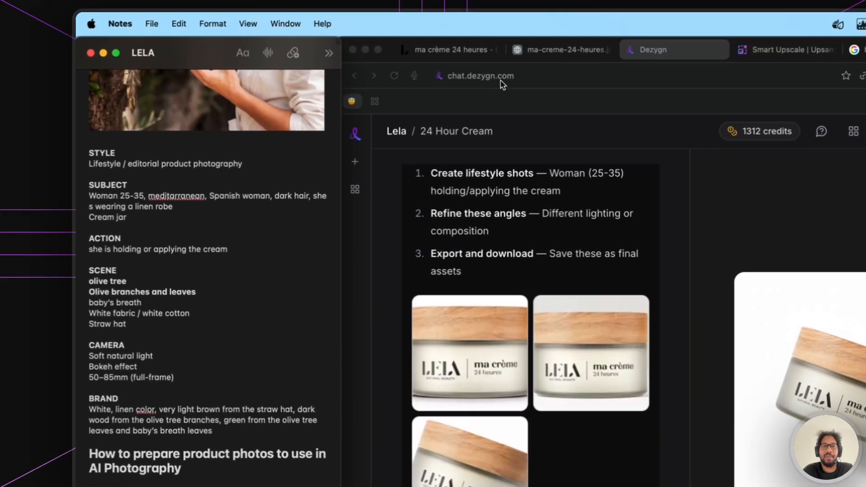
click(455, 51)
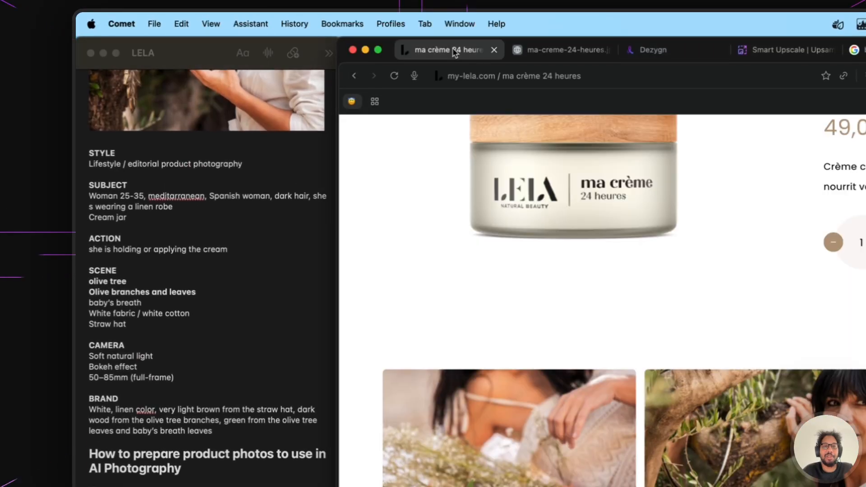
scroll(554, 267, up, 5)
triple_click(658, 304)
key(super+c)
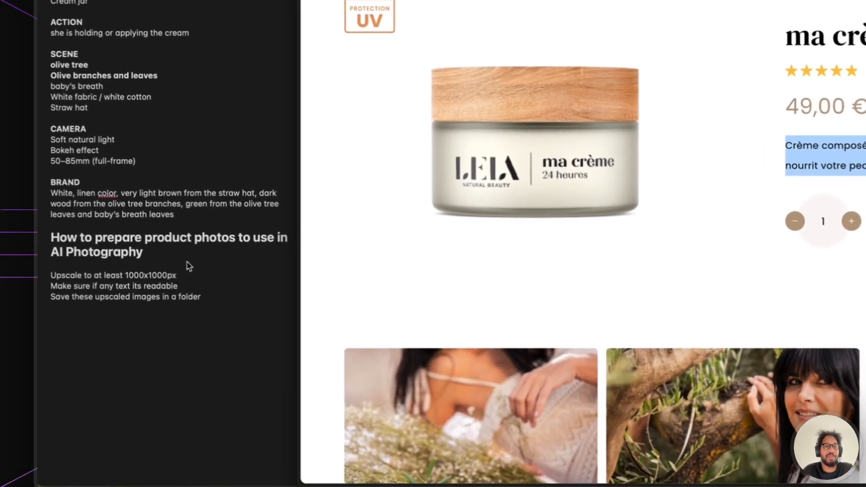
click(198, 292)
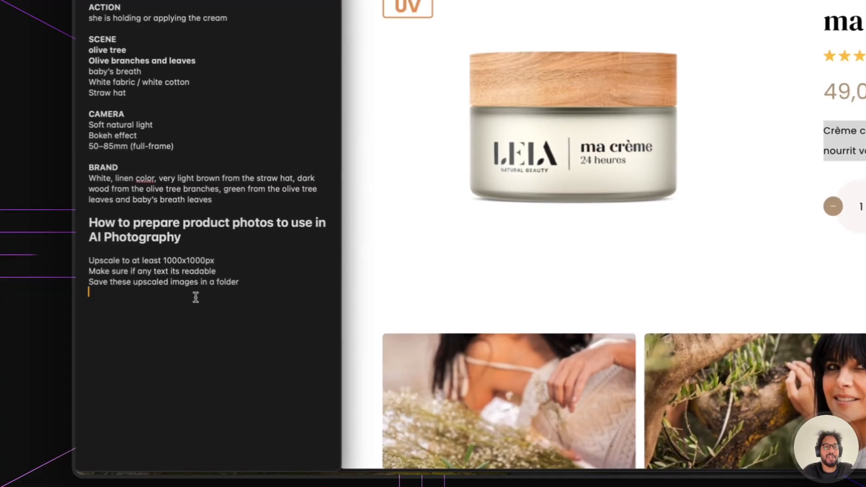
text(p)
text(roduct Description)
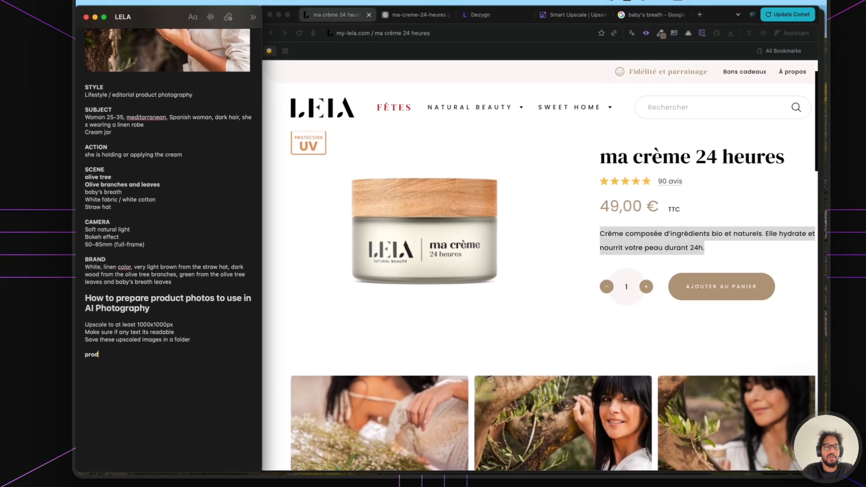
key(Return)
key(super+v)
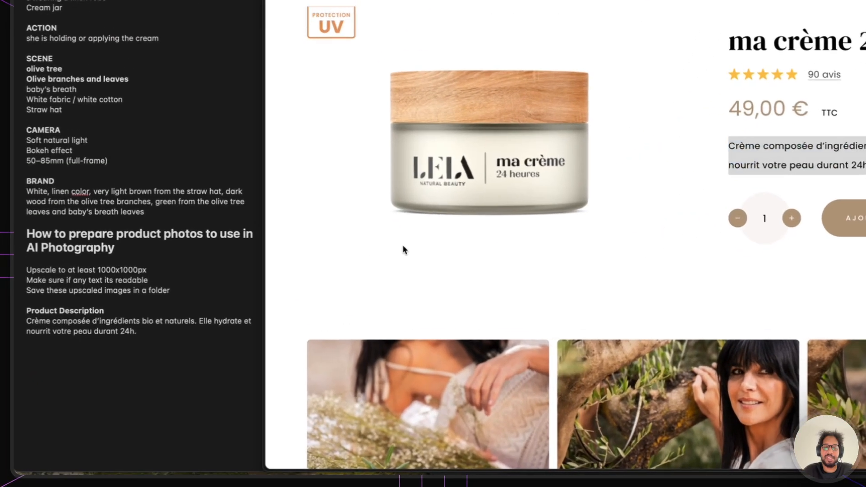
- Select the four description paragraphs on the product page and place the caret below the short description
scroll(347, 317, down, 10)
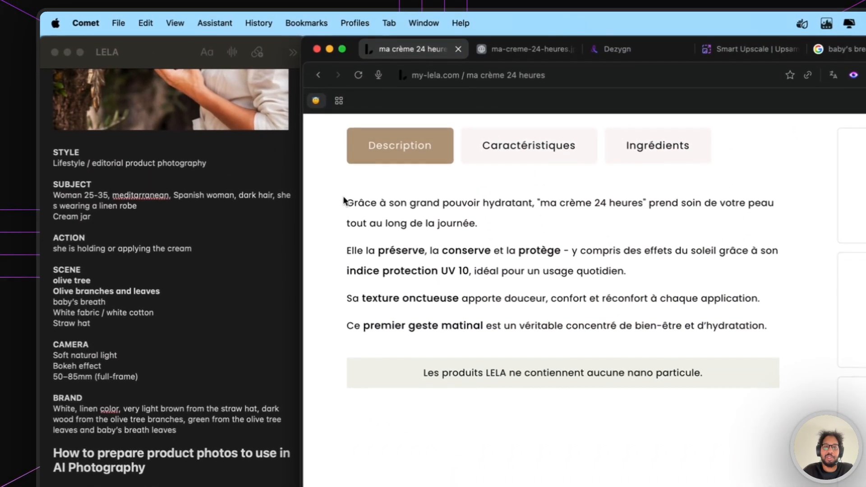
drag(311, 0, 605, 38)
drag(461, 255, 587, 322)
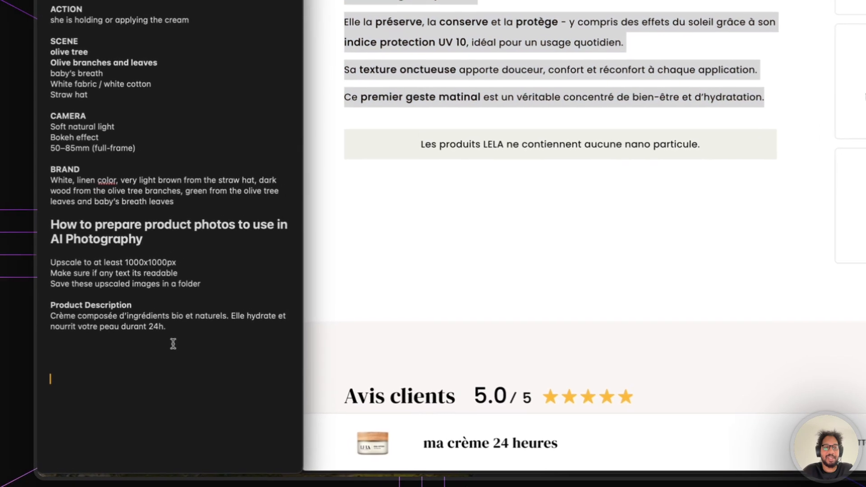
click(124, 360)
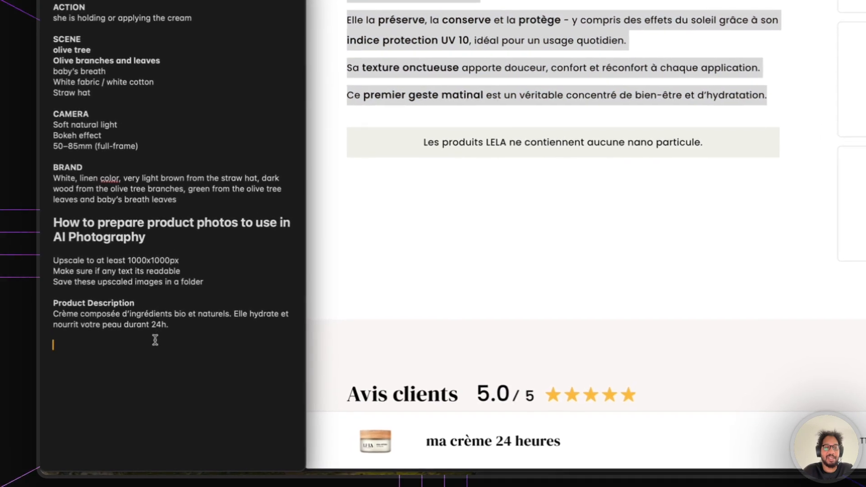
scroll(155, 339, down, 2)
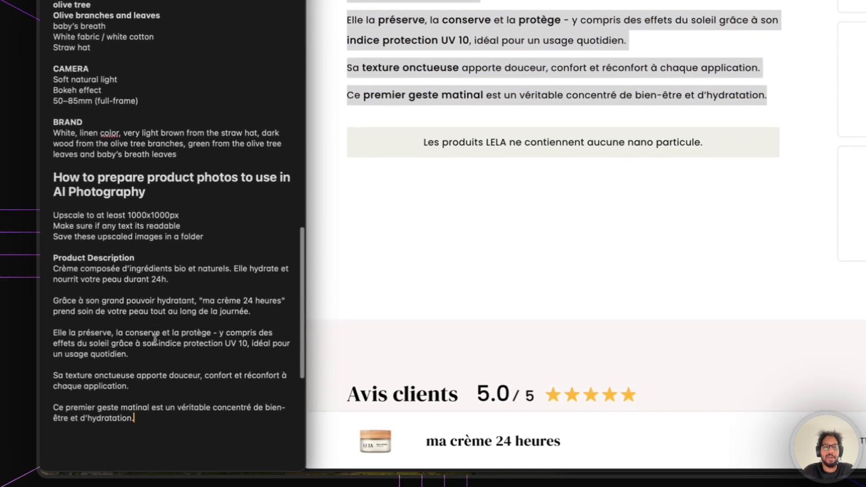
- Copy the Caractéristiques table (Capacité 50 ml, Naturalité 85%, usage, skin type) into the note
click(431, 94)
scroll(429, 91, up, 3)
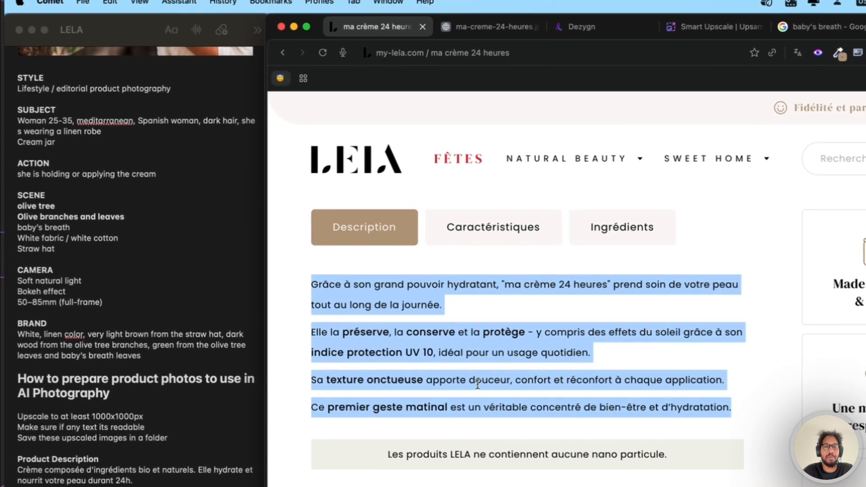
click(497, 247)
drag(308, 283, 579, 429)
click(308, 285)
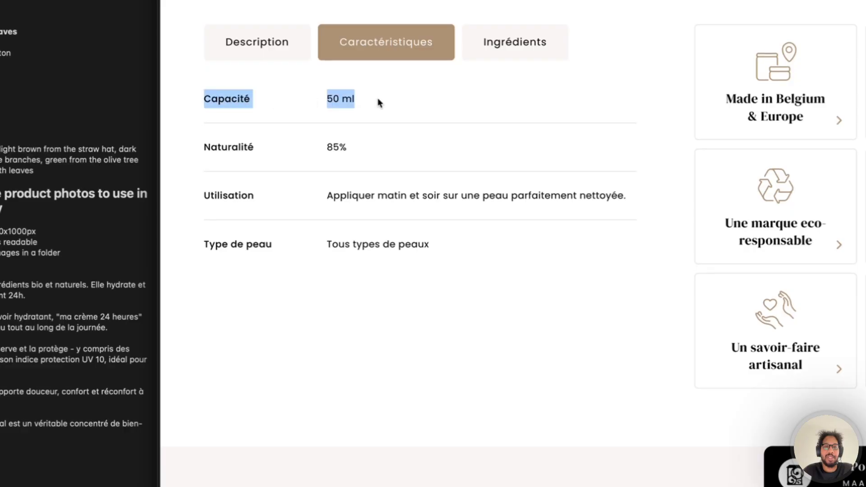
drag(346, 97, 465, 240)
click(46, 355)
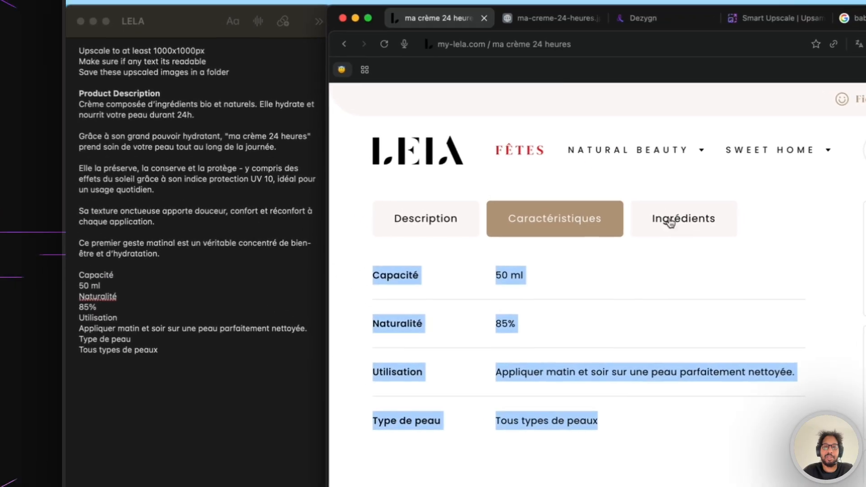
- Copy the full Ingrédients list and paste it on a new line below the specs
click(479, 41)
drag(380, 285, 736, 363)
key(super+c)
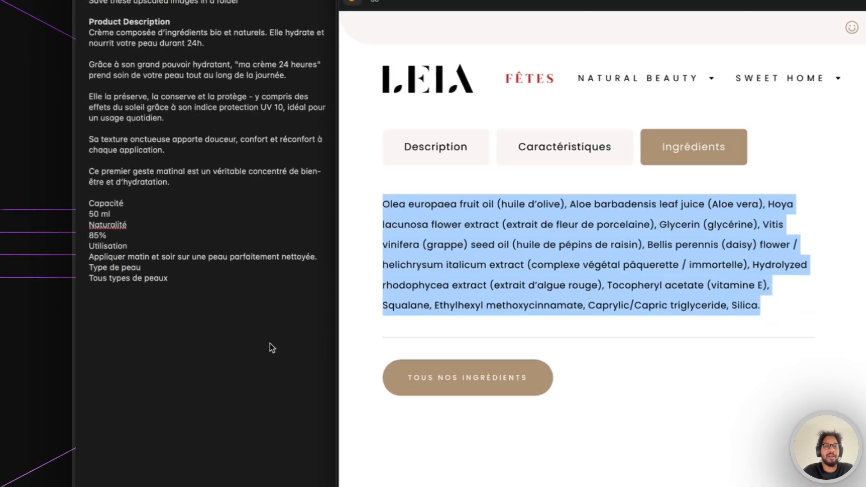
click(170, 383)
key(Return)
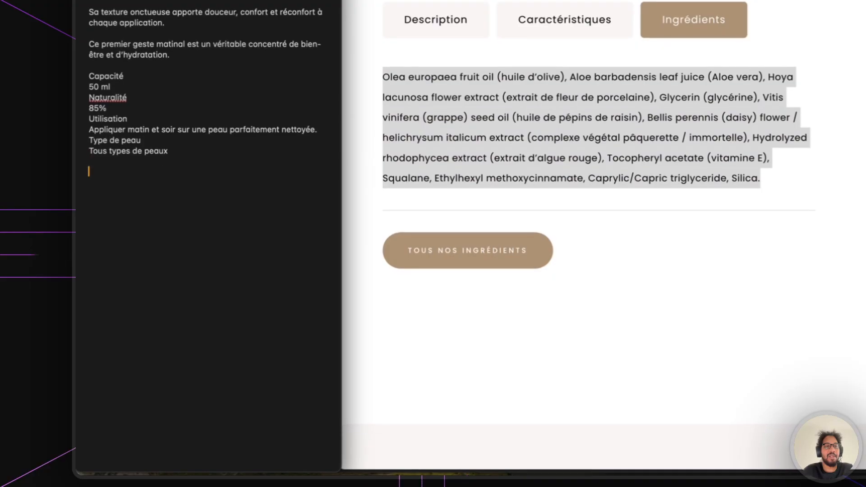
key(super+v)
scroll(182, 172, up, 5)
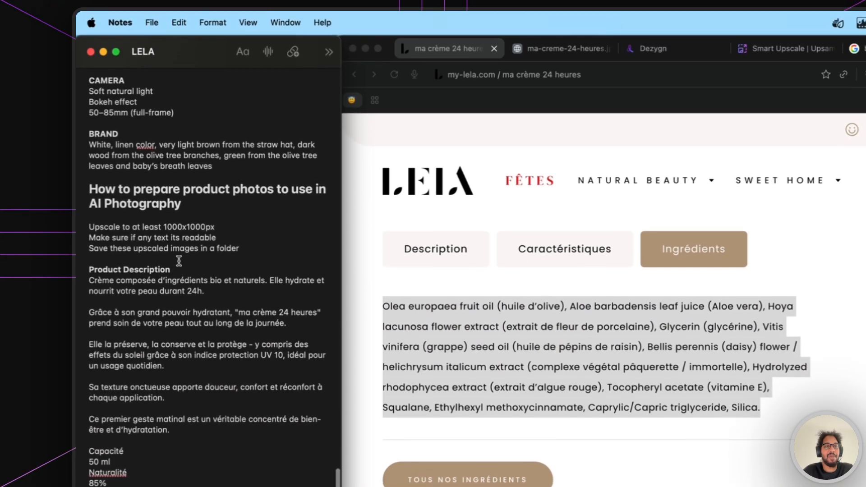
- Paste Lela_24_Hour_Cream_3569.png from the Product folder onto a blank line under the Product Description heading
click(183, 139)
key(Return)
mouse_move(415, 464)
click(303, 450)
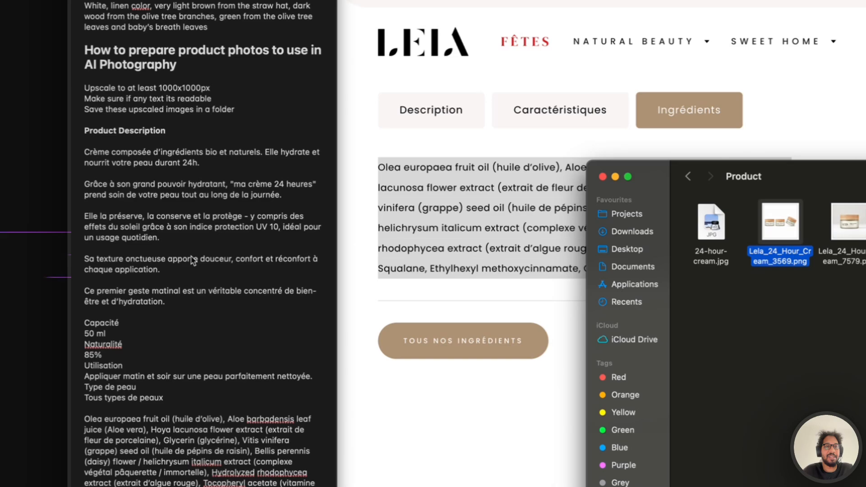
click(194, 254)
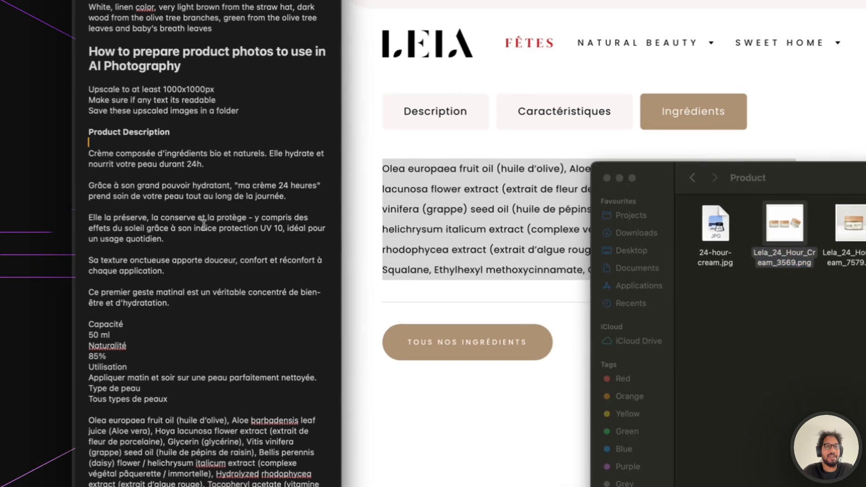
key(super+v)
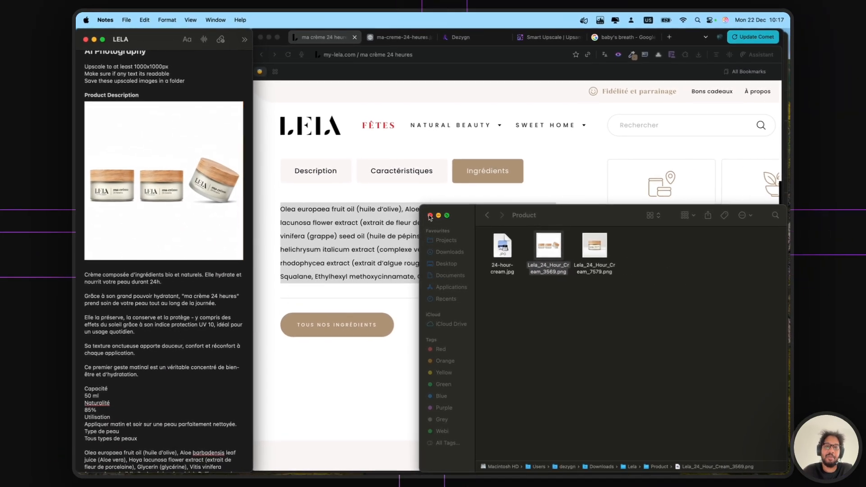
drag(420, 209, 522, 290)
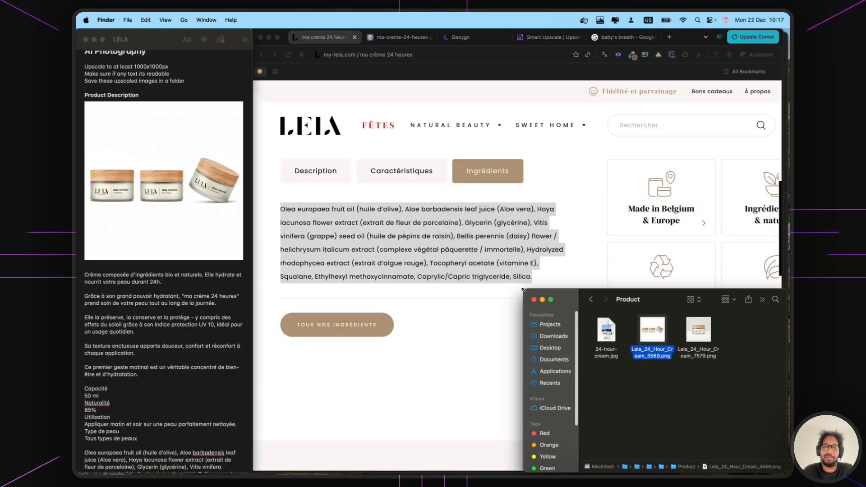
click(182, 357)
scroll(153, 229, down, 2)
scroll(154, 323, down, 5)
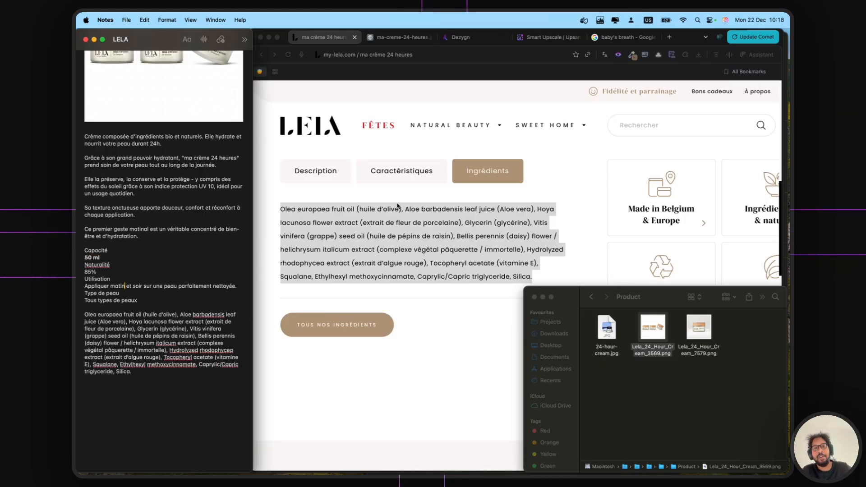
scroll(201, 235, up, 12)
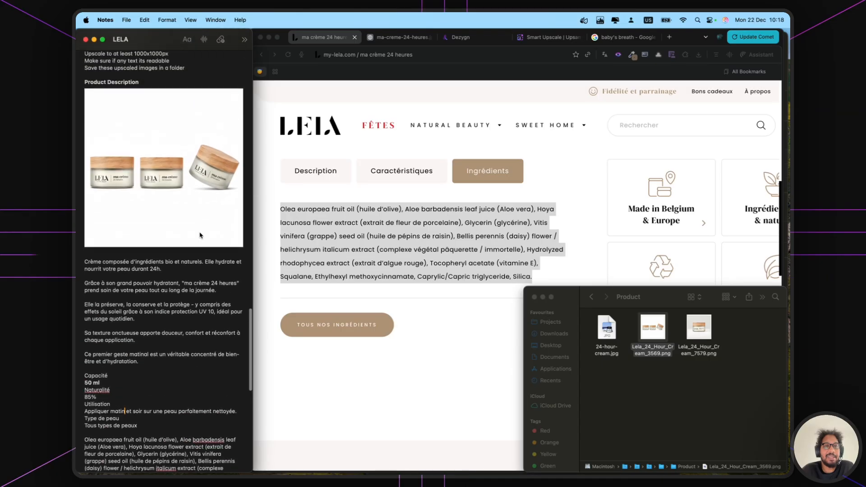
scroll(200, 235, up, 20)
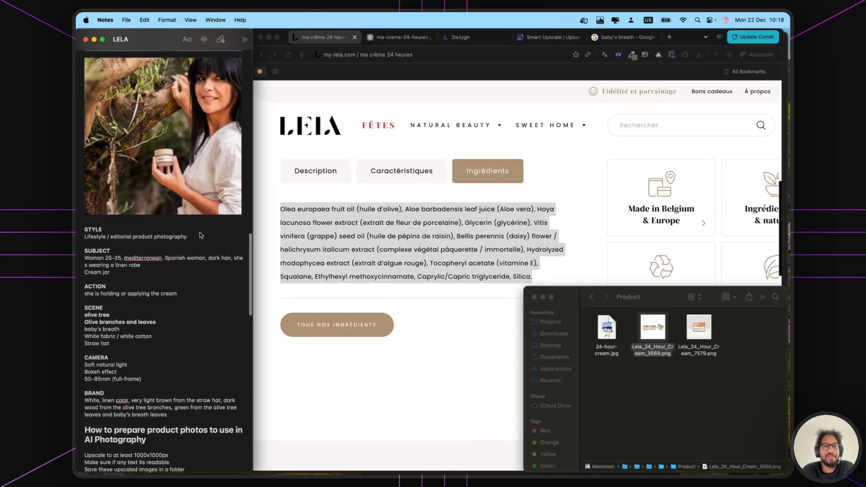
scroll(200, 235, up, 10)
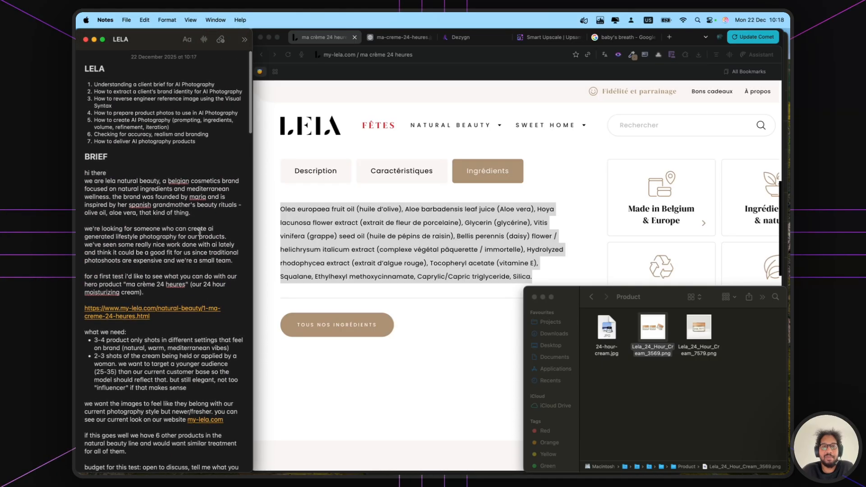
mouse_move(632, 473)
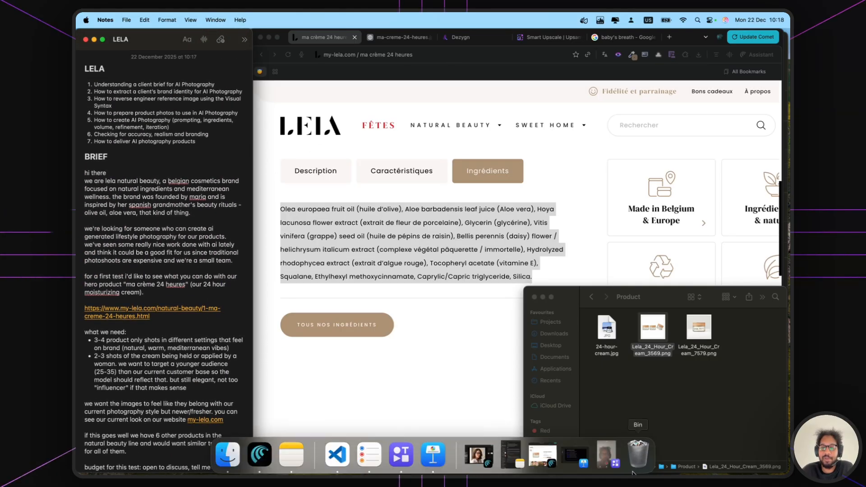